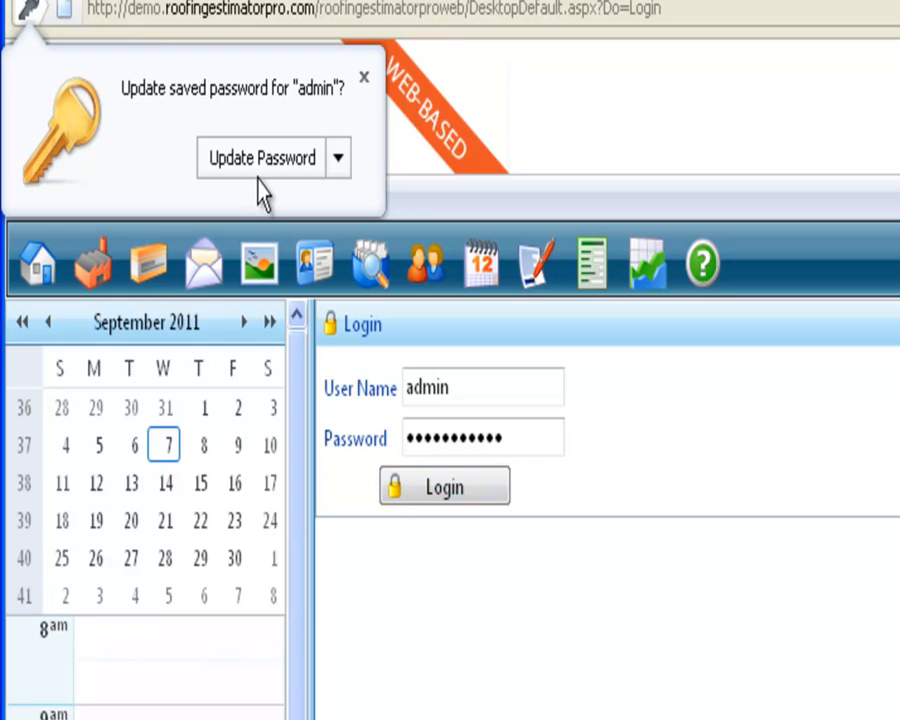
# Update the browser's saved login password, then open the Roofing Supplier record from the Suppliers list
pyautogui.click(258, 165)
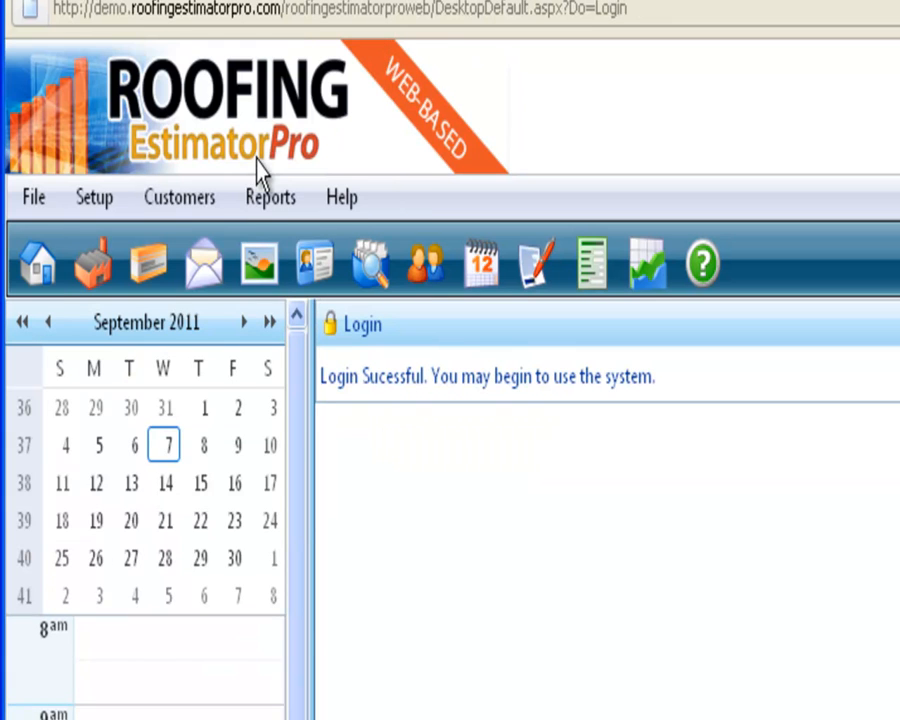
pyautogui.click(74, 201)
pyautogui.click(139, 290)
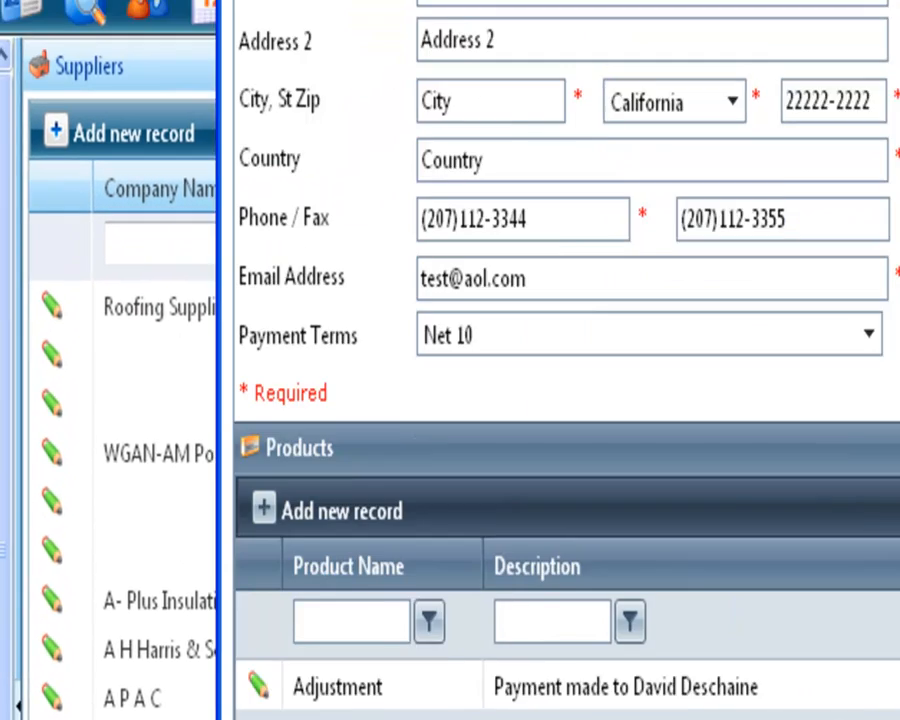
pyautogui.moveTo(745, 0); pyautogui.dragTo(629, 4)
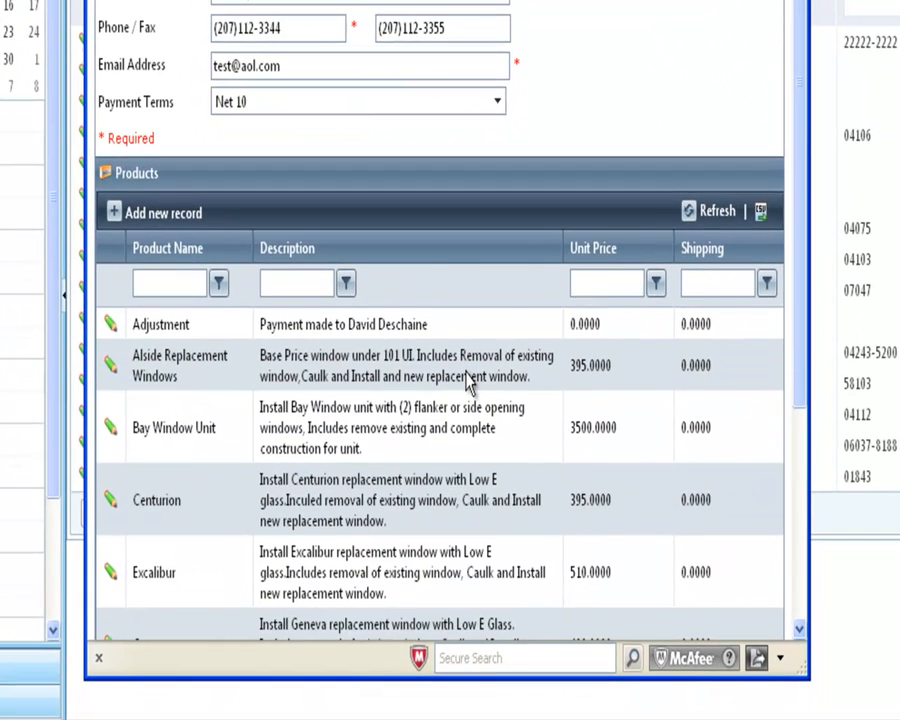
# Examine the Adjustment product's record and its required fields, then return to the supplier record
pyautogui.scroll(-3, 468, 381)
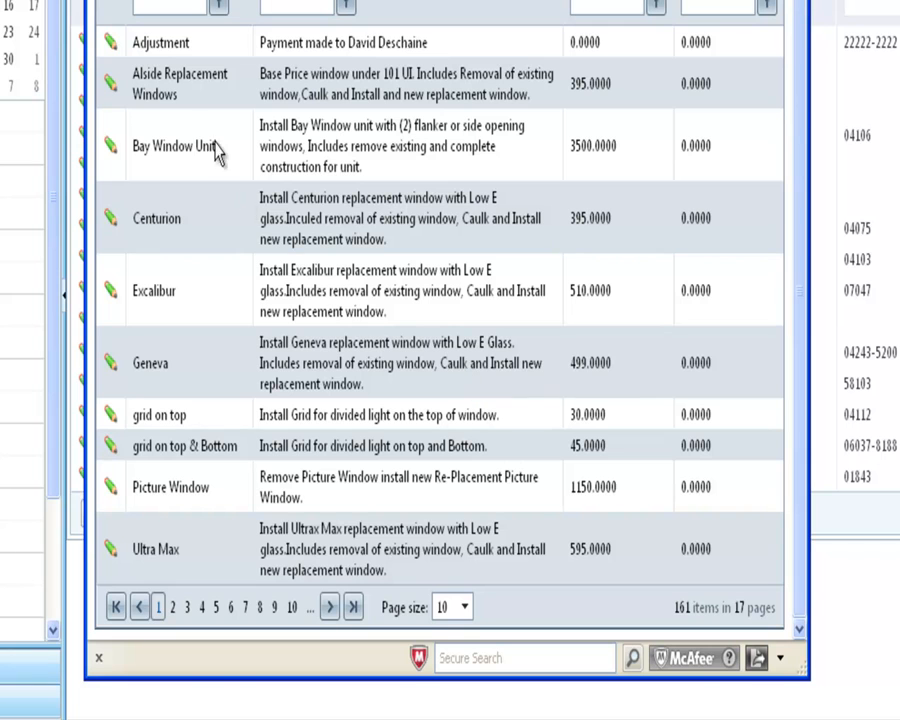
pyautogui.click(115, 44)
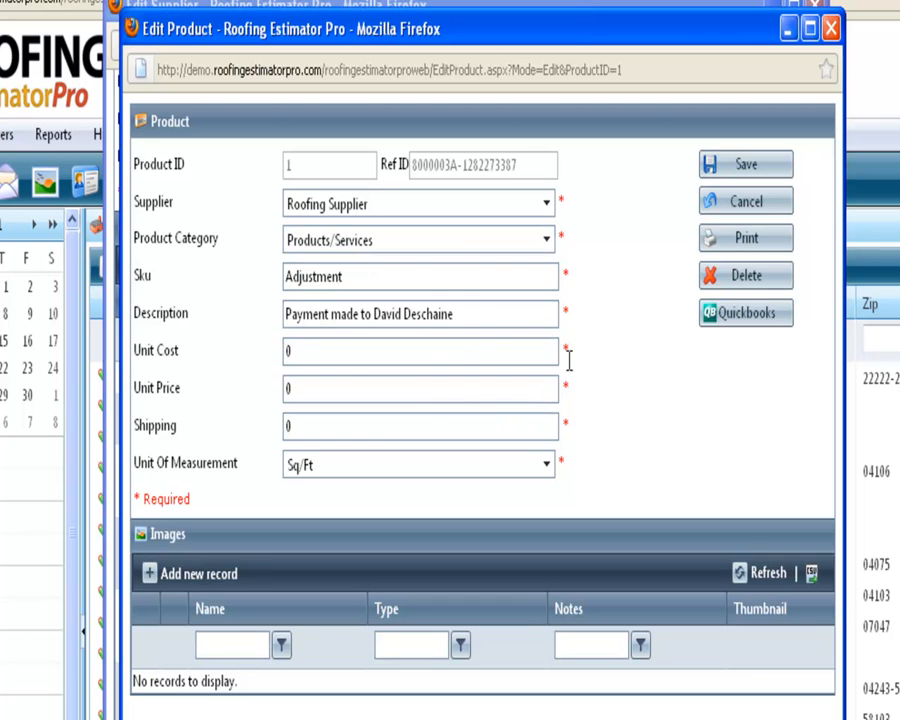
pyautogui.moveTo(135, 499); pyautogui.dragTo(209, 512)
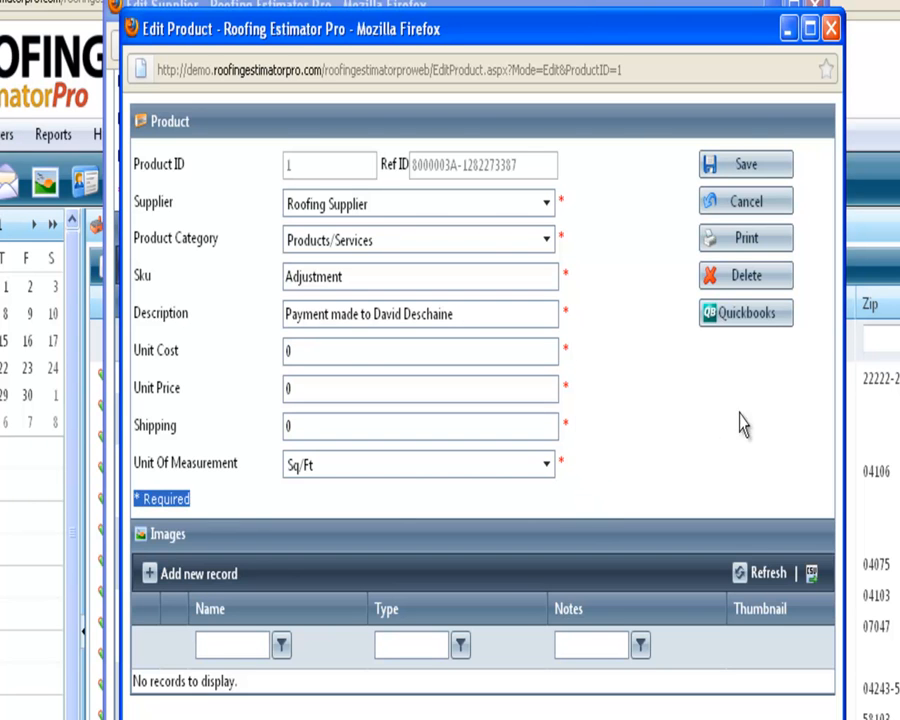
pyautogui.click(829, 28)
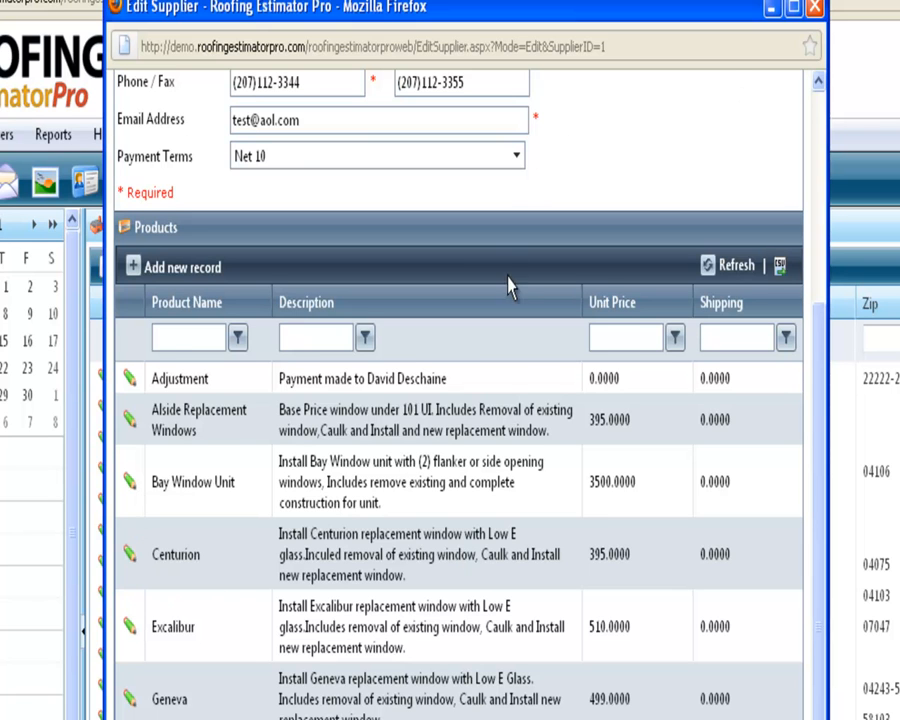
# Set the supplier's product list to a page size of 20
pyautogui.scroll(5, 510, 287)
pyautogui.scroll(-5, 508, 700)
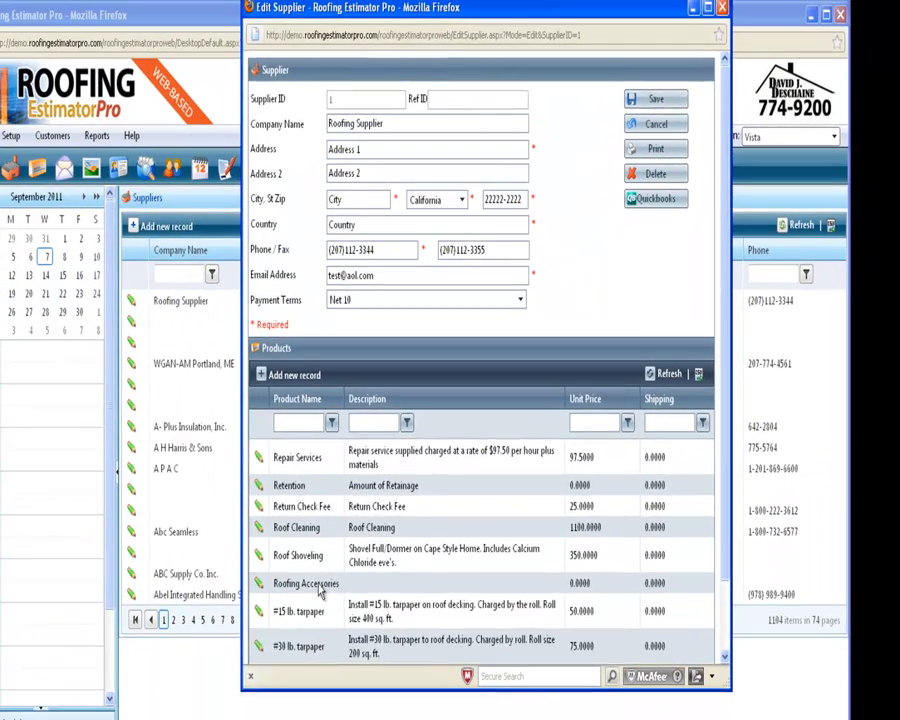
pyautogui.scroll(-2, 320, 592)
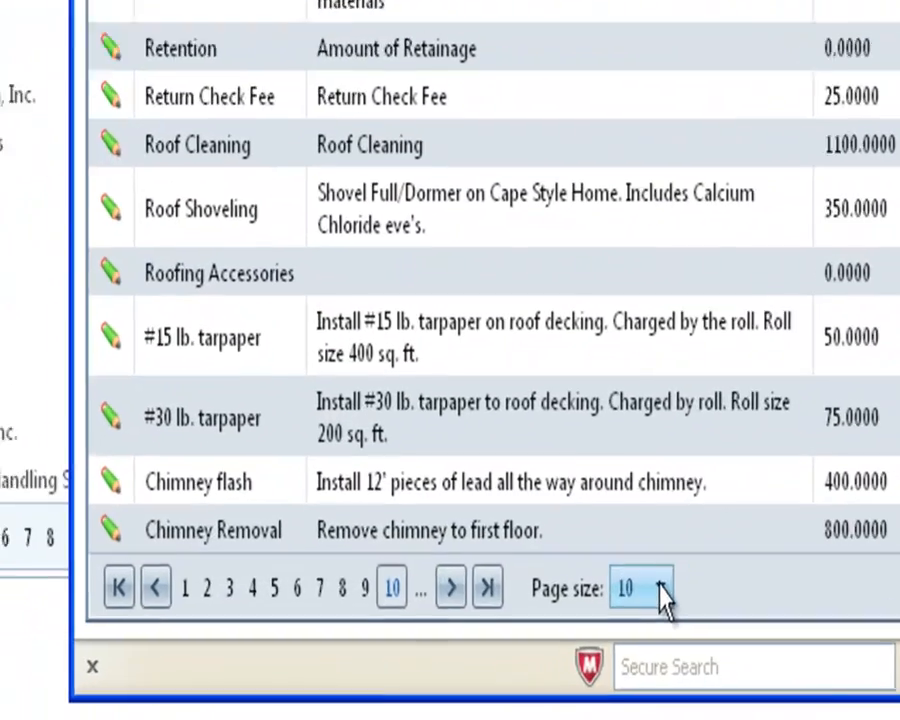
pyautogui.click(498, 642)
pyautogui.click(655, 490)
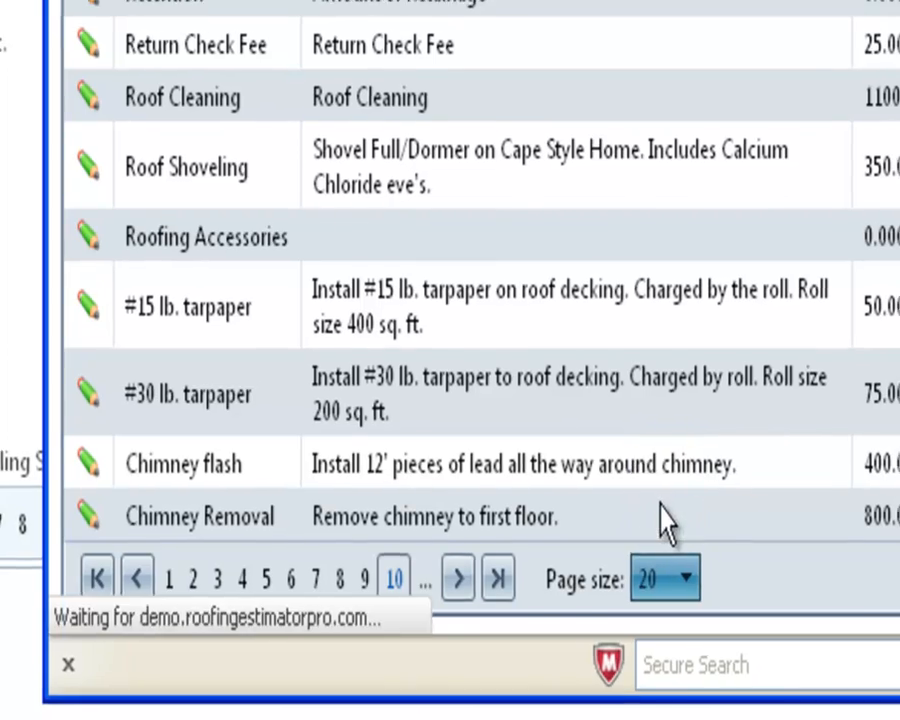
# Browse the supplier's product list to page 7 and open the Shingles#6 product for editing
pyautogui.scroll(-4, 548, 578)
pyautogui.scroll(-3, 548, 578)
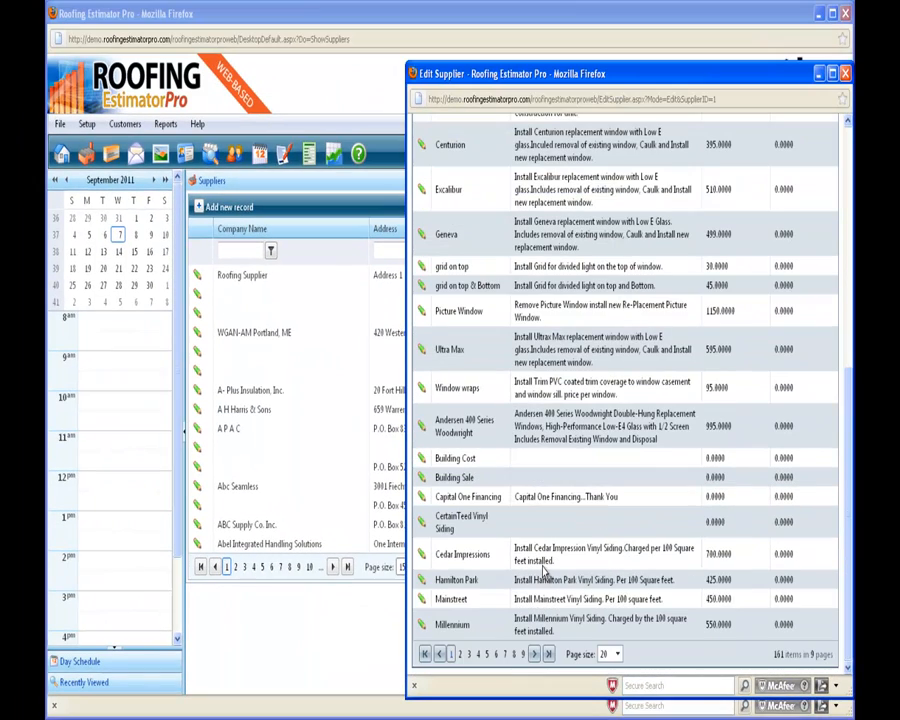
pyautogui.click(496, 655)
pyautogui.scroll(-10, 498, 621)
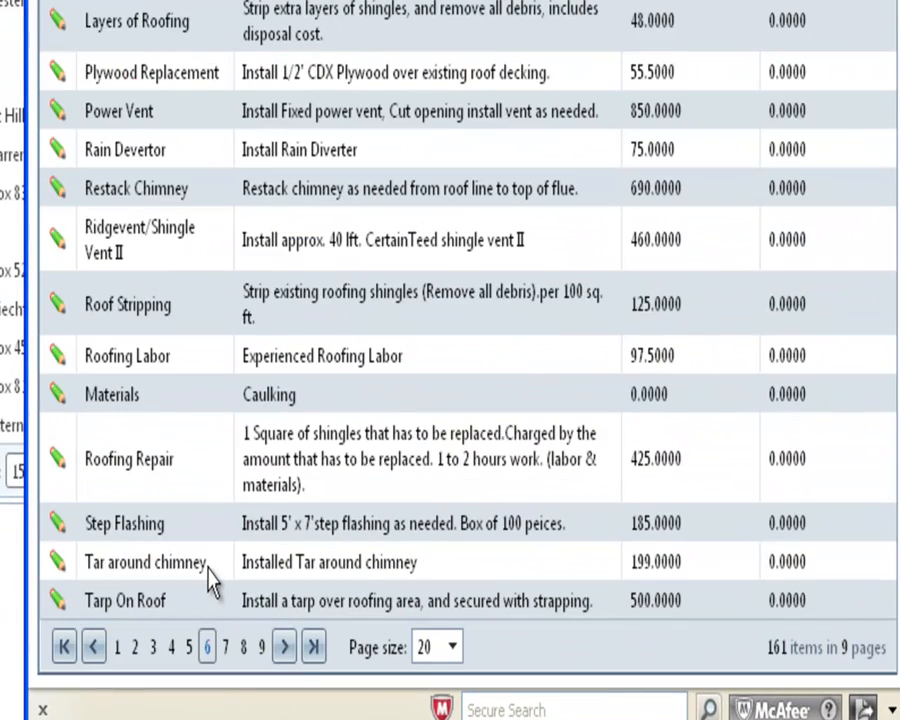
pyautogui.click(260, 650)
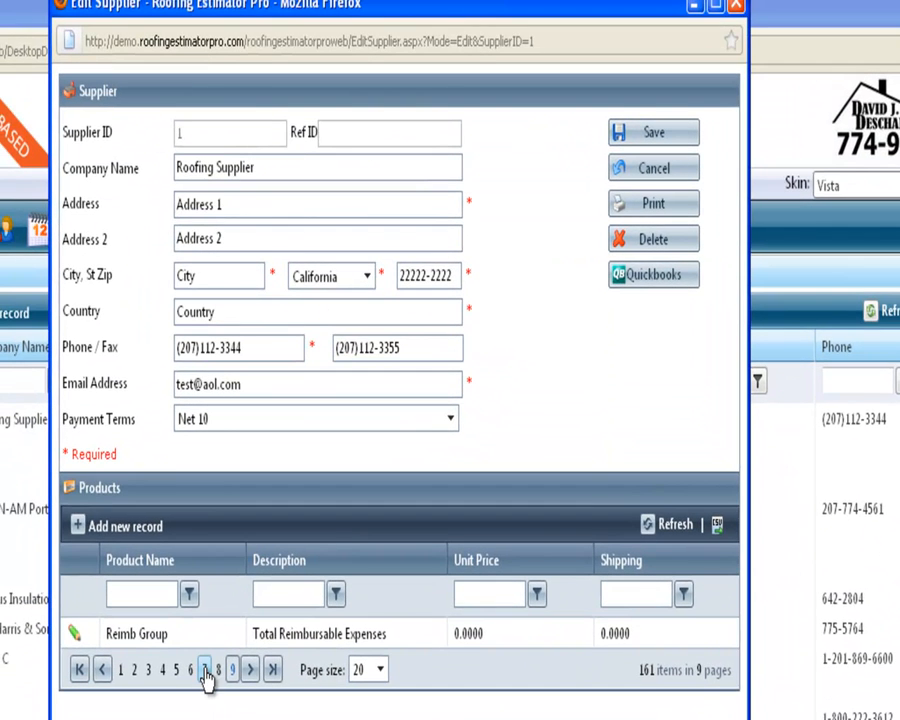
pyautogui.click(205, 673)
pyautogui.scroll(-10, 585, 440)
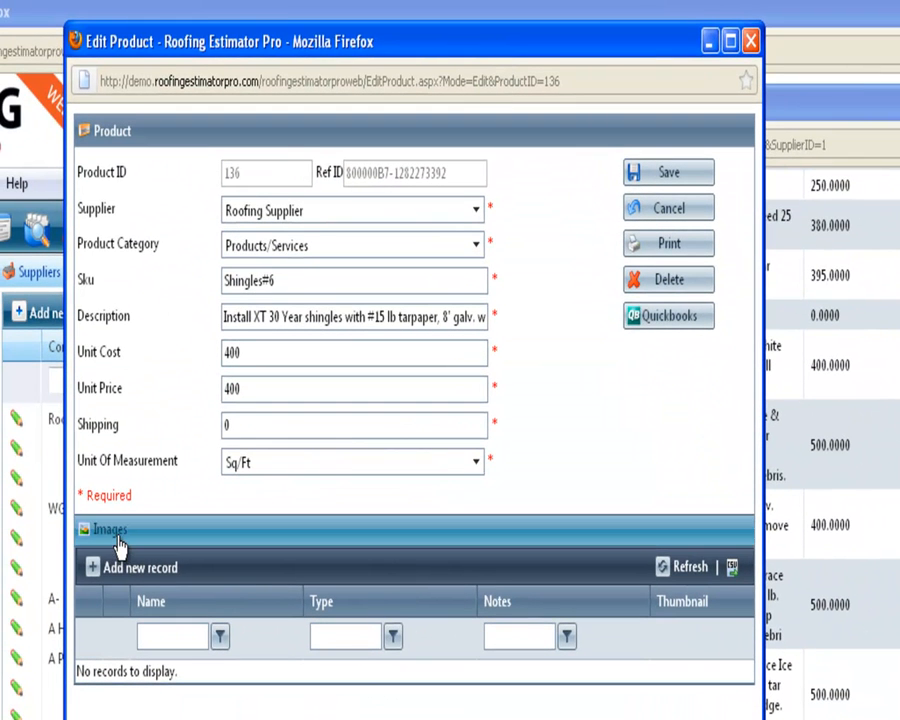
# Add a new image record to the Shingles#6 product and upload Driftwood.jpg from the Oakridge folder
pyautogui.click(169, 576)
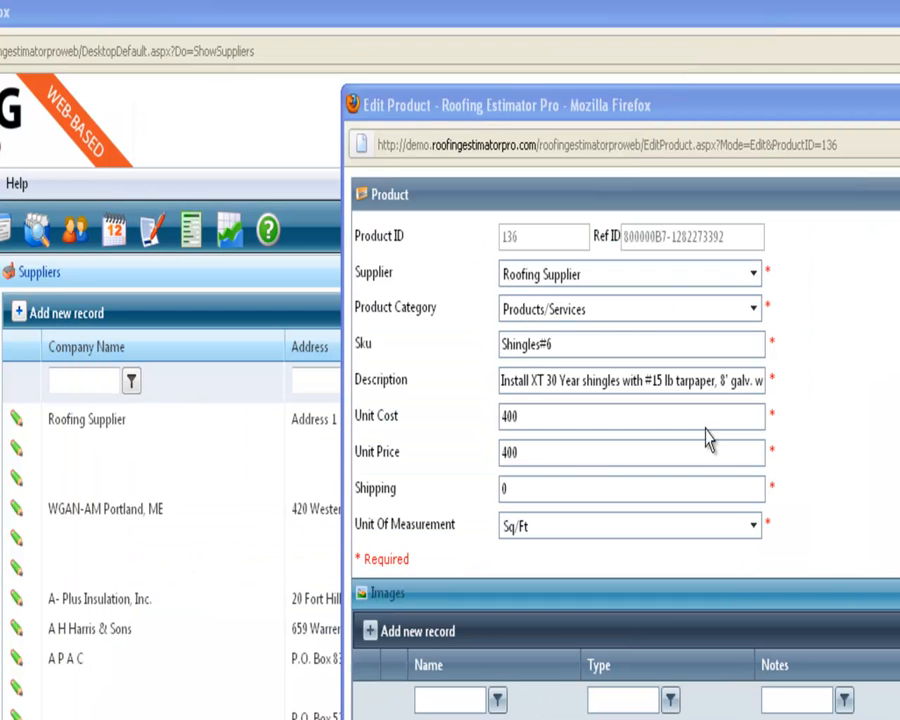
pyautogui.moveTo(653, 110); pyautogui.dragTo(532, 90)
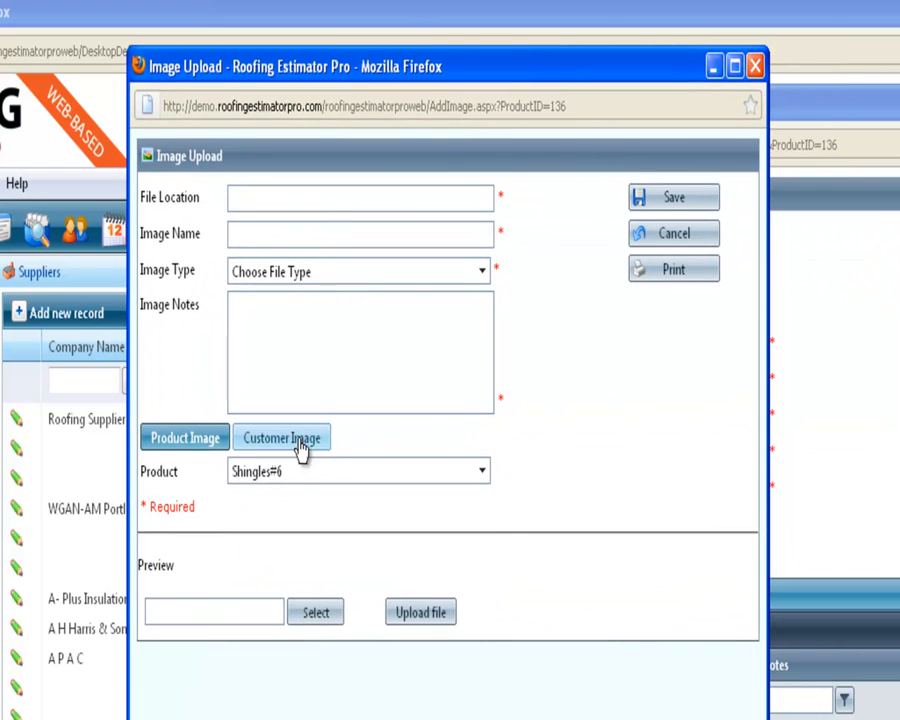
pyautogui.click(315, 614)
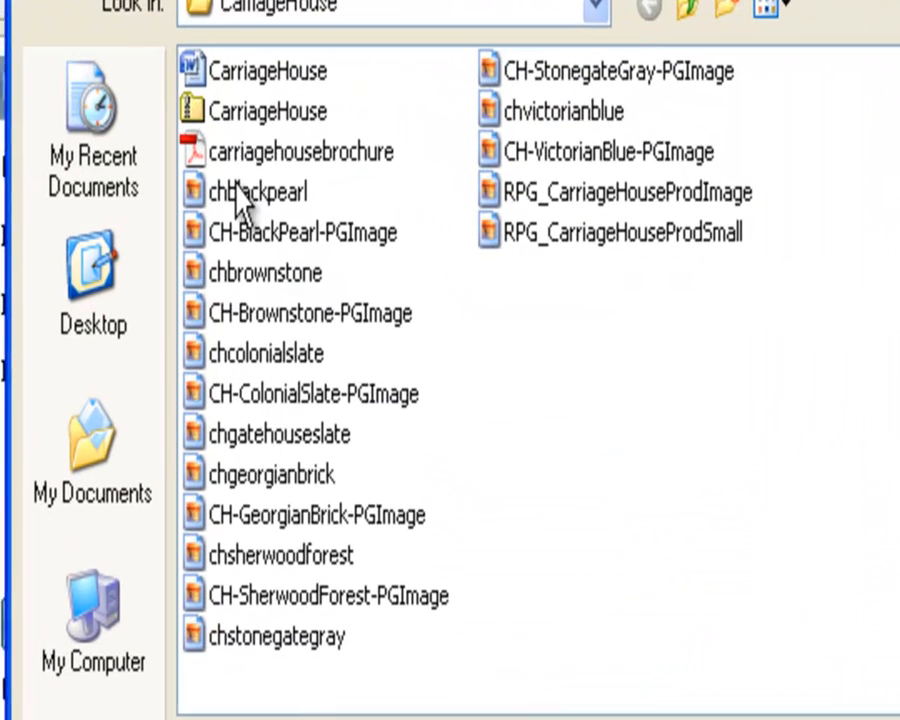
pyautogui.click(690, 10)
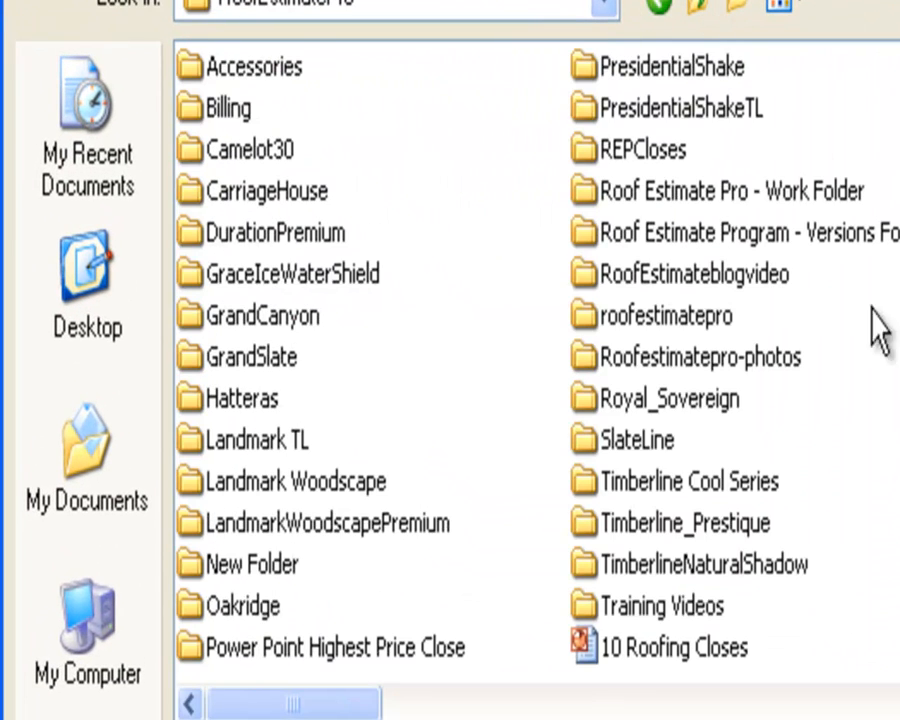
pyautogui.doubleClick(250, 610)
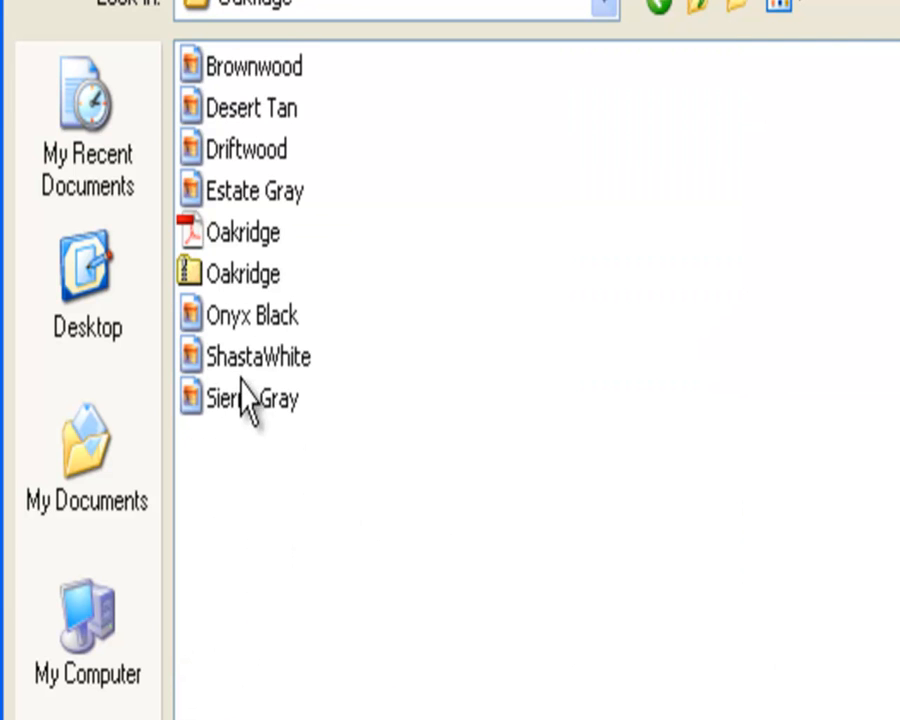
pyautogui.doubleClick(238, 152)
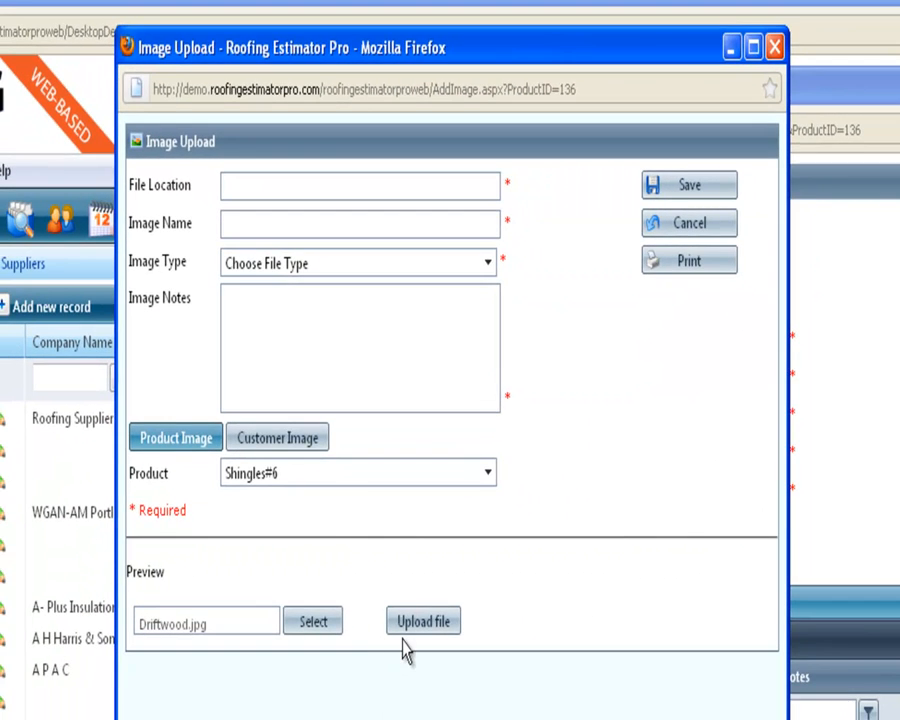
pyautogui.click(405, 630)
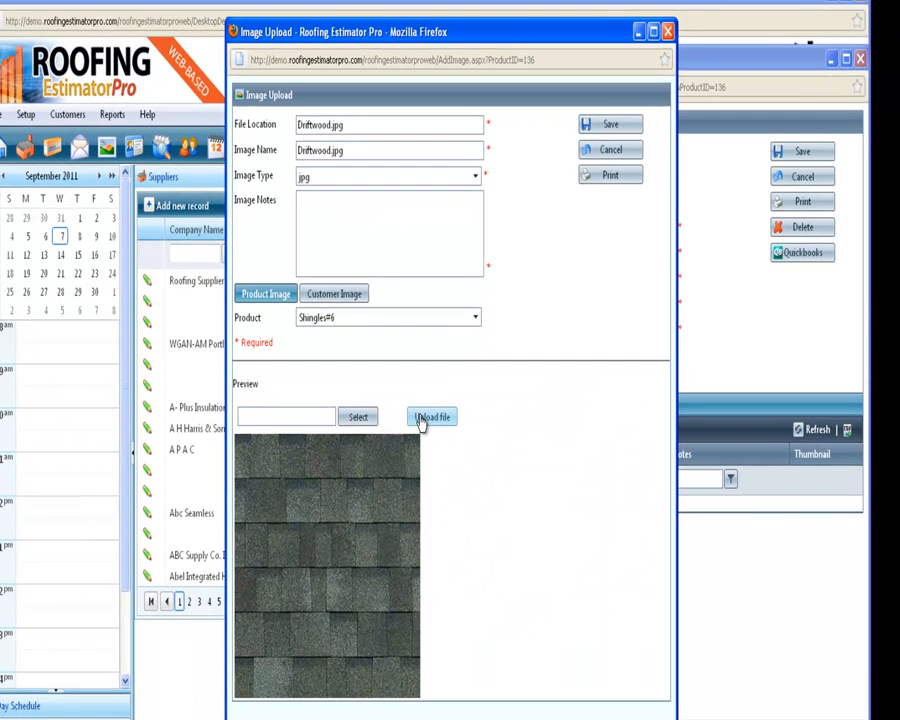
# Set the image notes to "Weatheredwood" and save the image record
pyautogui.click(364, 245)
pyautogui.write('Weatherwood')
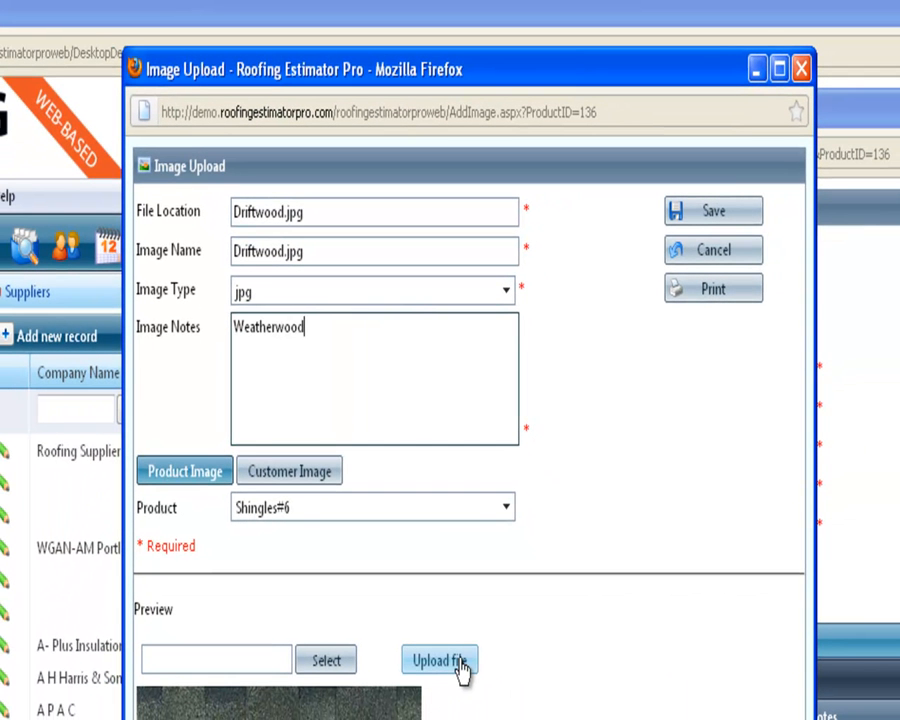
pyautogui.click(459, 667)
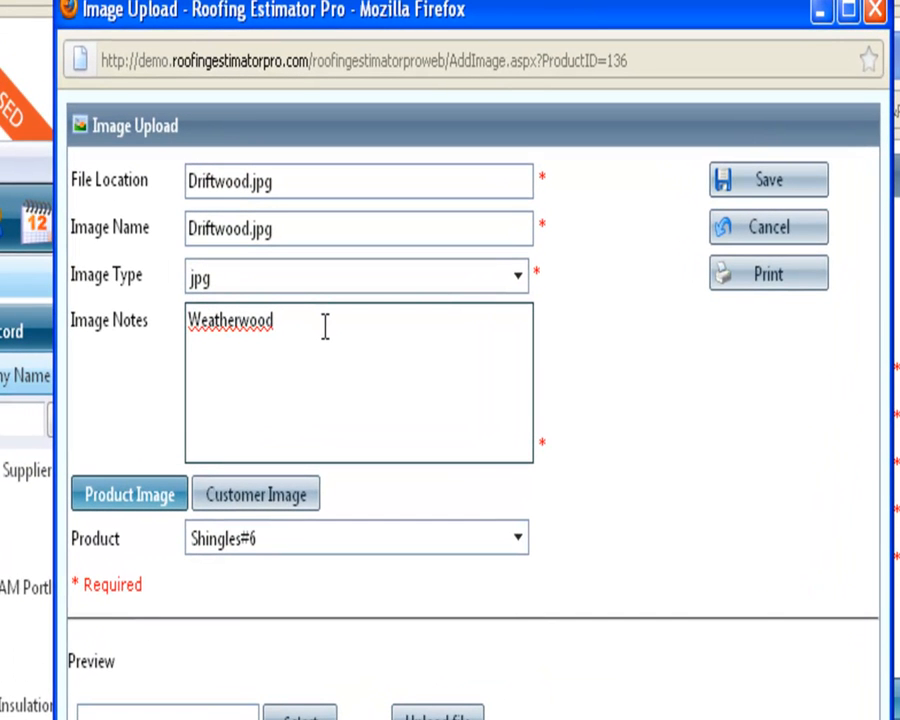
pyautogui.write('ed')
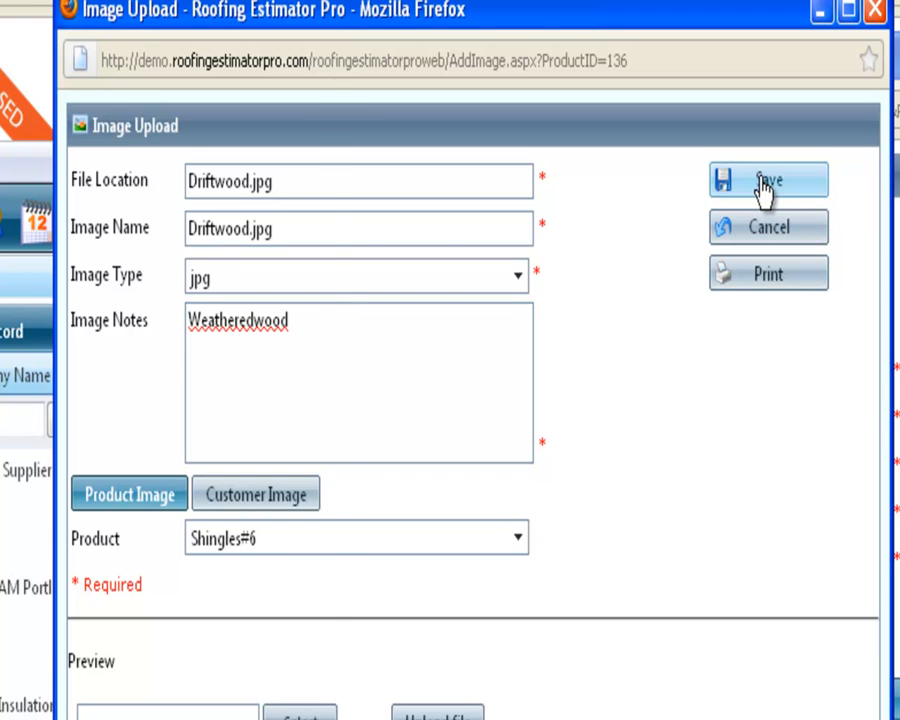
pyautogui.click(765, 186)
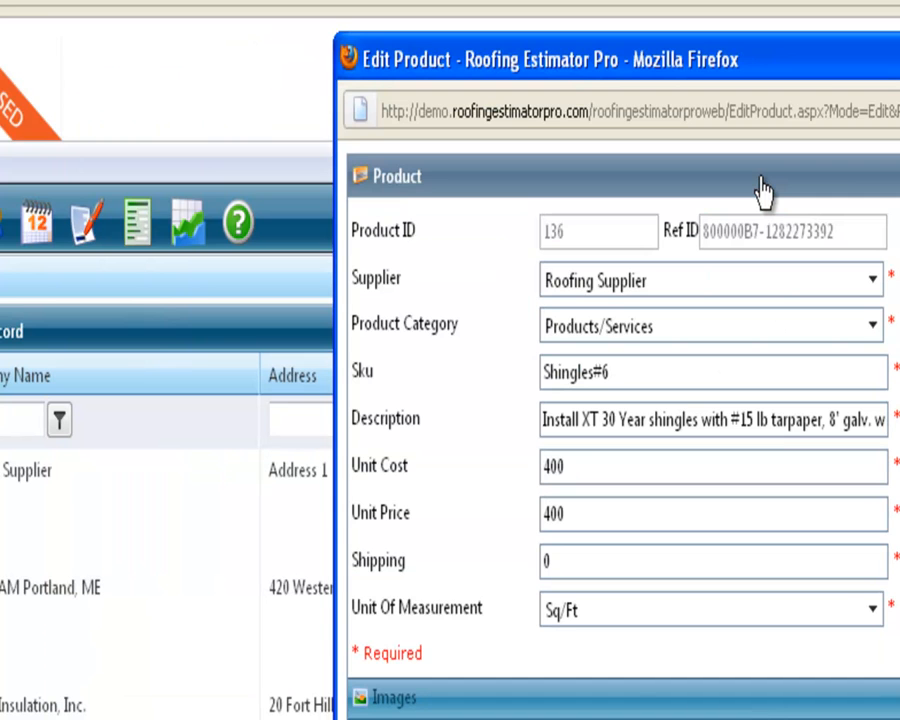
# Refresh the product's image list and filter it to names containing "Driftwood"
pyautogui.moveTo(742, 78); pyautogui.dragTo(438, 52)
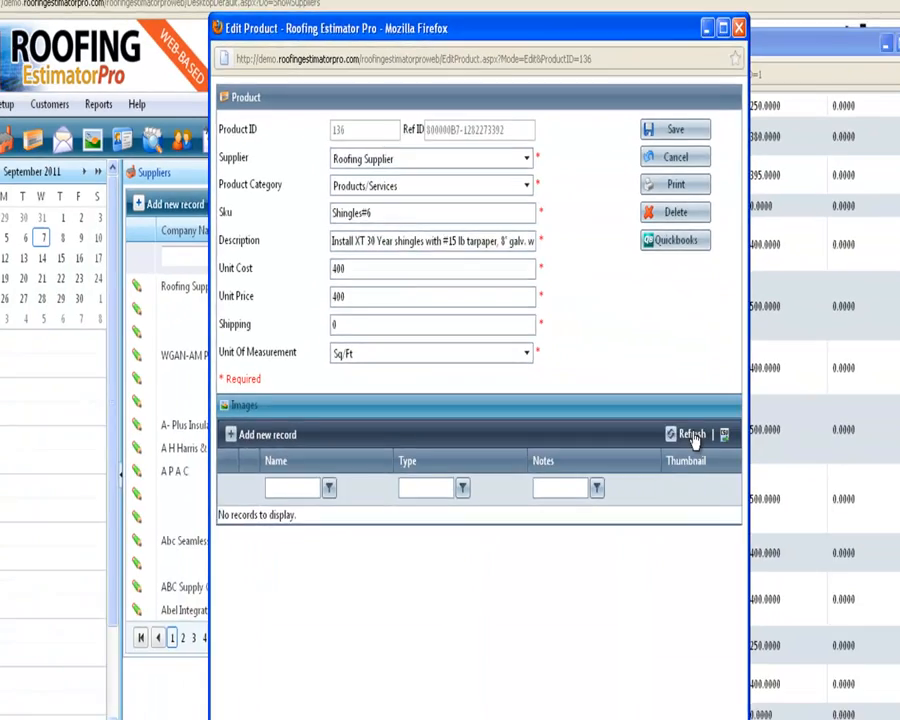
pyautogui.click(852, 717)
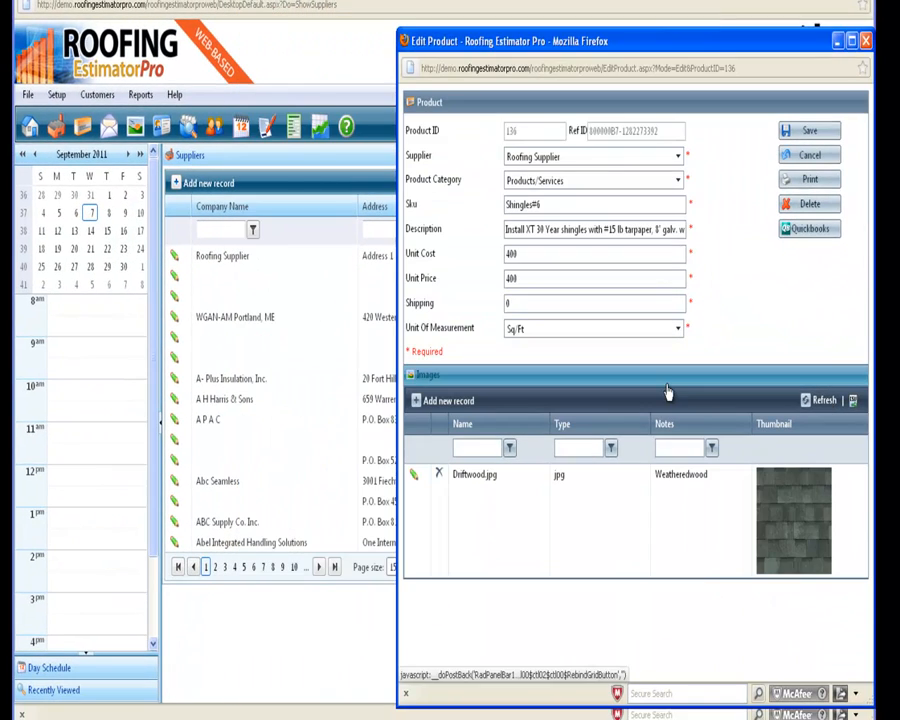
pyautogui.moveTo(713, 48); pyautogui.dragTo(565, 25)
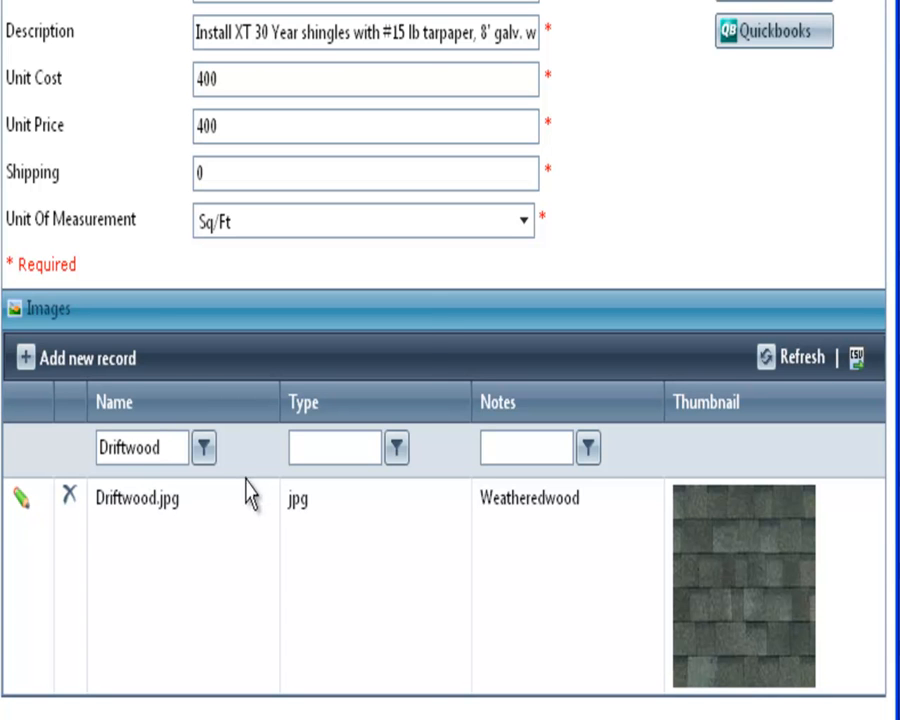
pyautogui.click(200, 447)
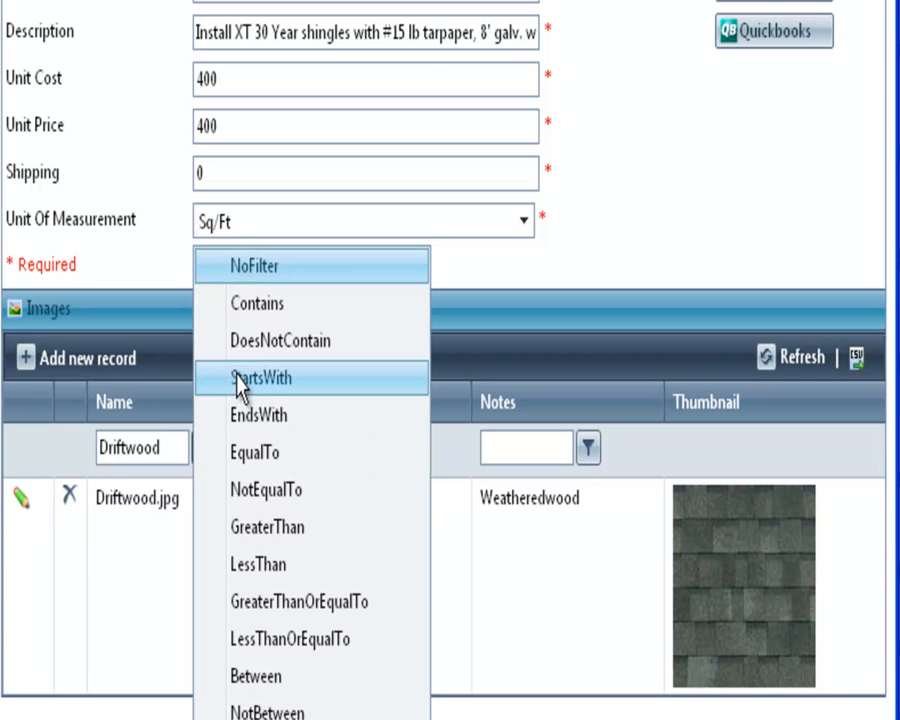
pyautogui.click(264, 303)
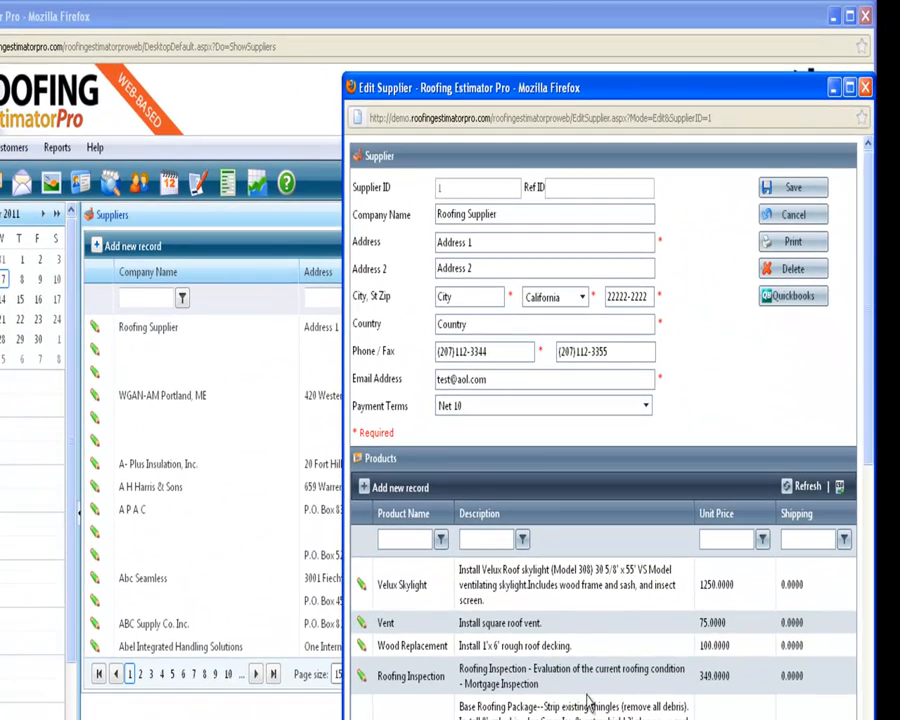
# Leave the supplier record, open the full Products list and set its page size to 20
pyautogui.scroll(-10, 589, 700)
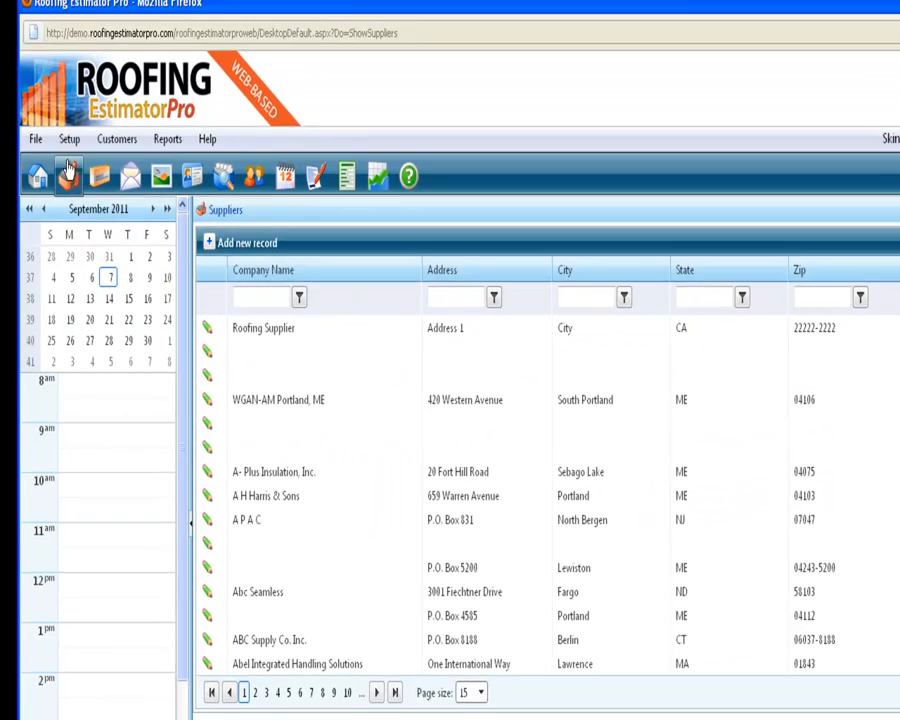
pyautogui.click(78, 157)
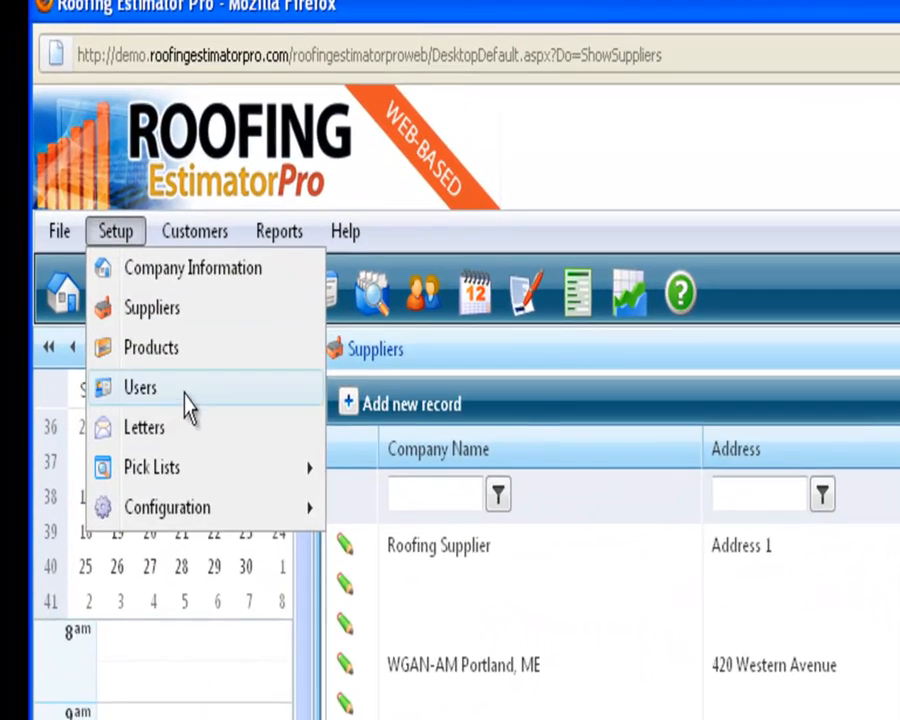
pyautogui.click(160, 349)
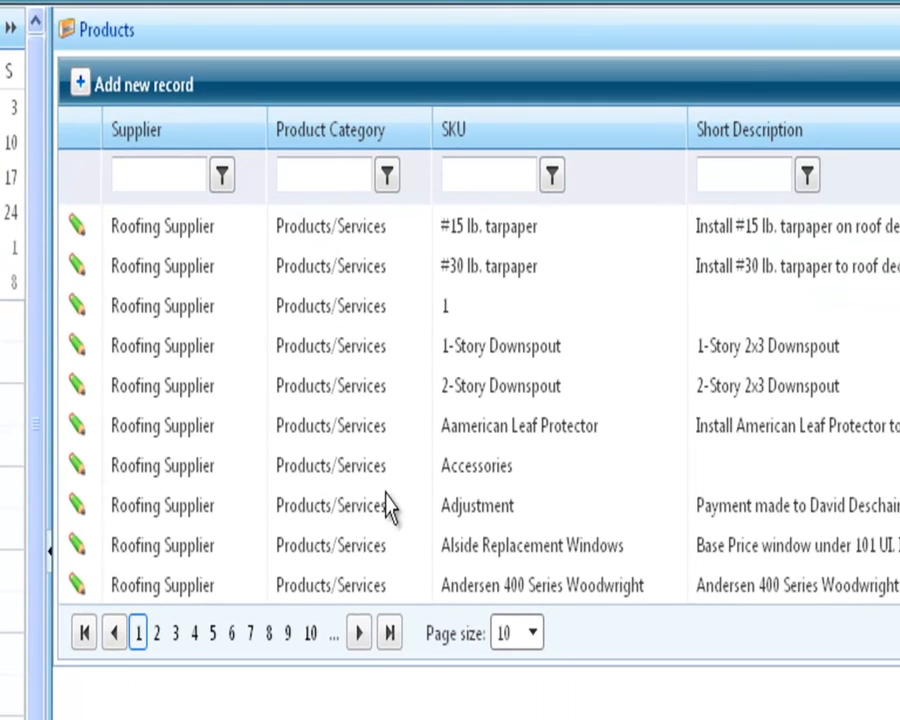
pyautogui.click(533, 638)
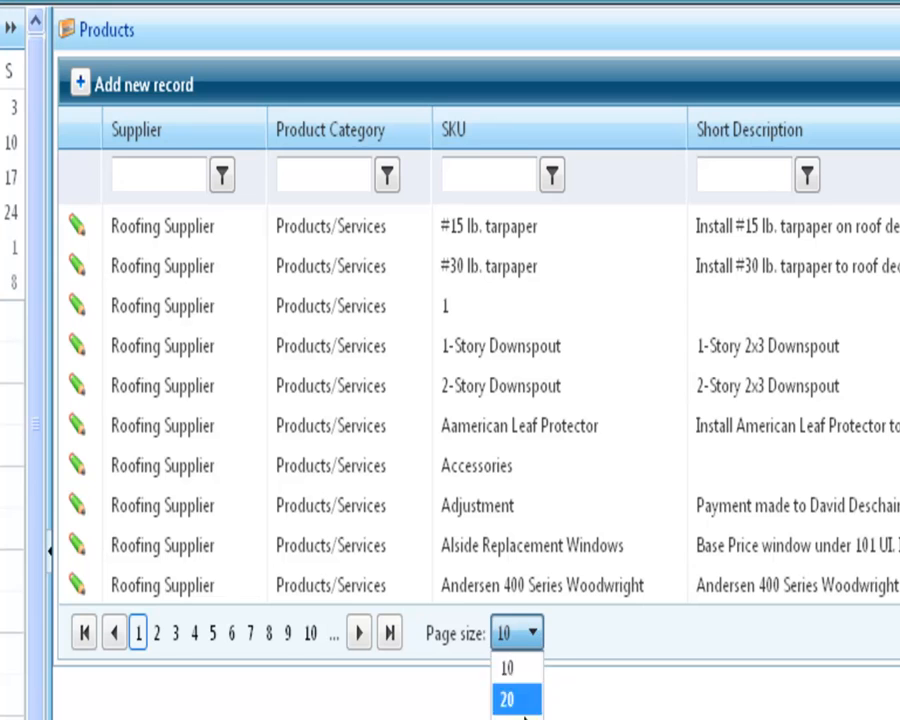
pyautogui.click(510, 700)
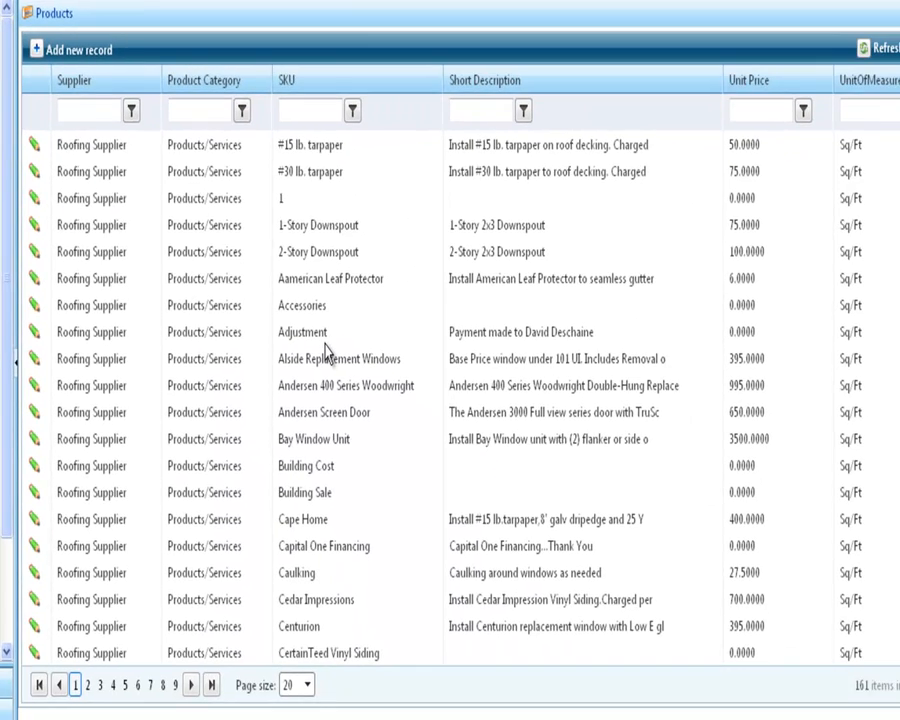
# Browse pages 4 and 8 of the Products list and open the Trim Coverage product for editing
pyautogui.click(113, 690)
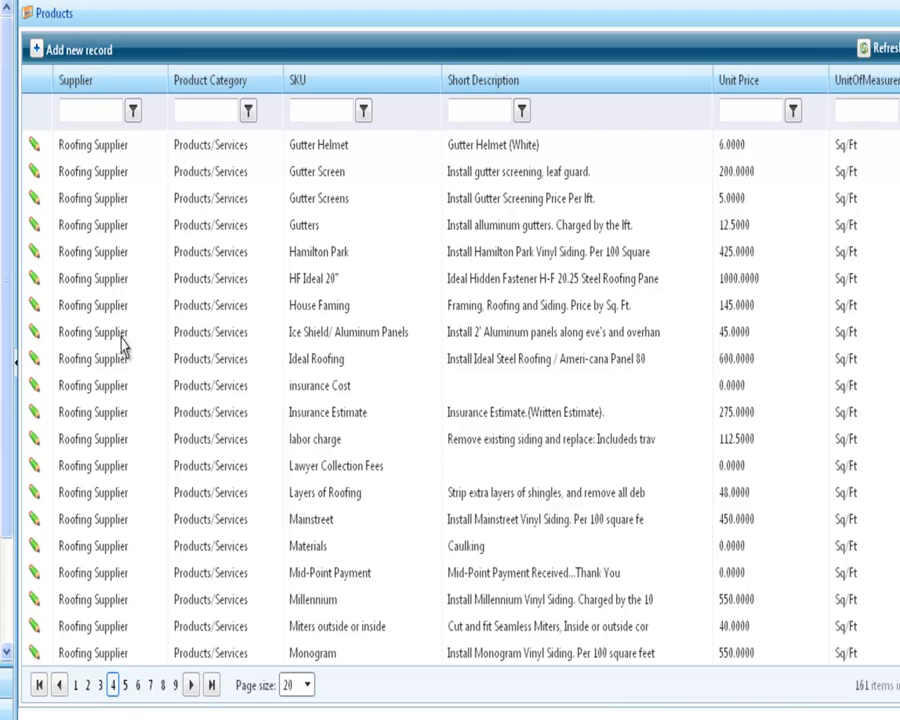
pyautogui.click(163, 686)
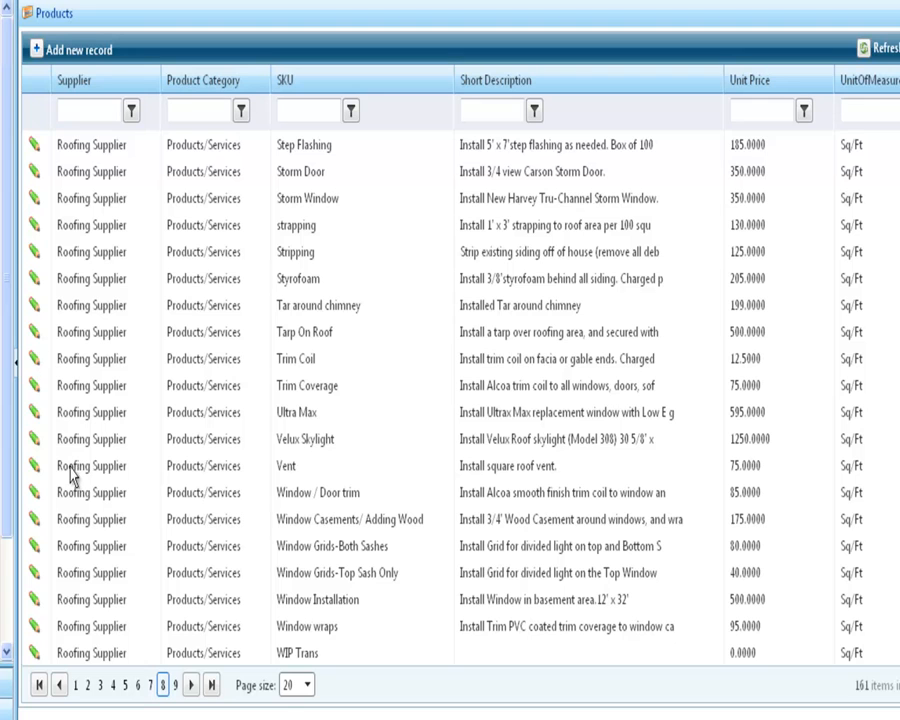
pyautogui.click(34, 385)
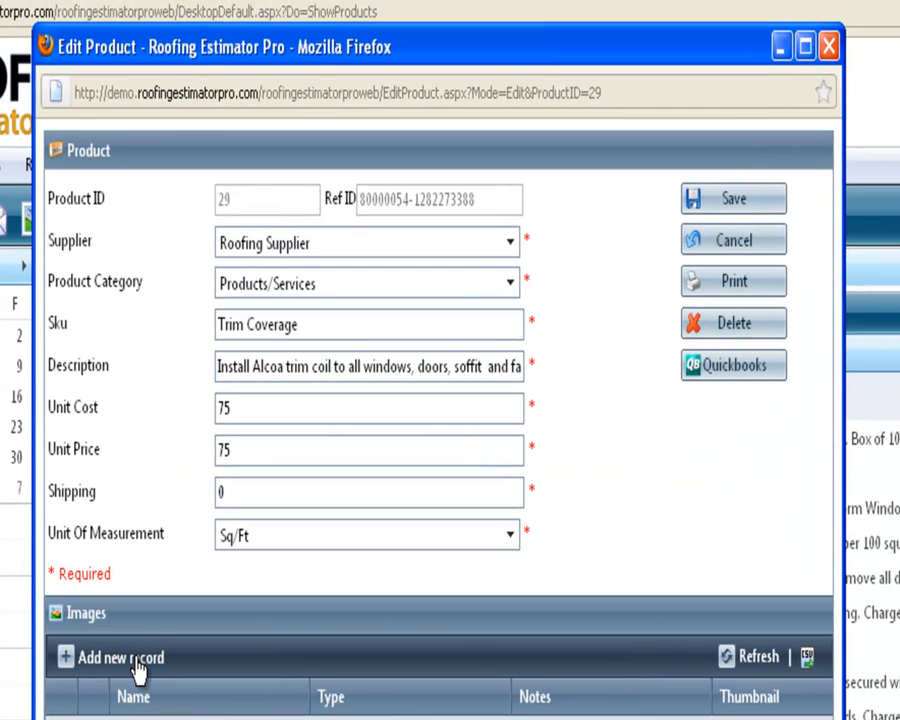
# Add Sierra Gray.jpg from the Oakridge folder as the product's image, with the notes "New Shingle", and save the image record
pyautogui.click(139, 668)
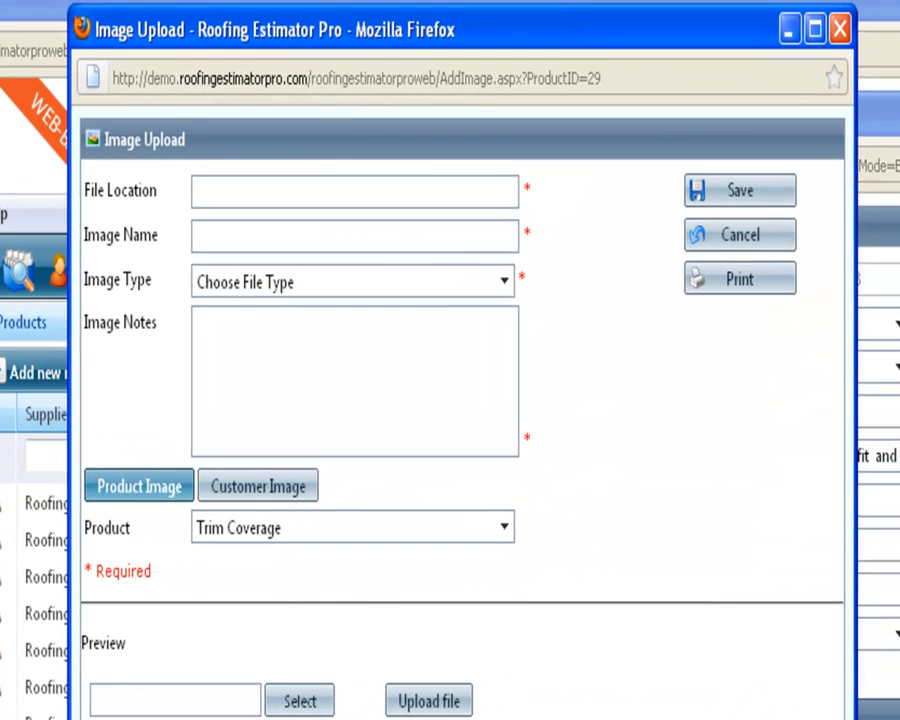
pyautogui.click(300, 701)
pyautogui.click(305, 388)
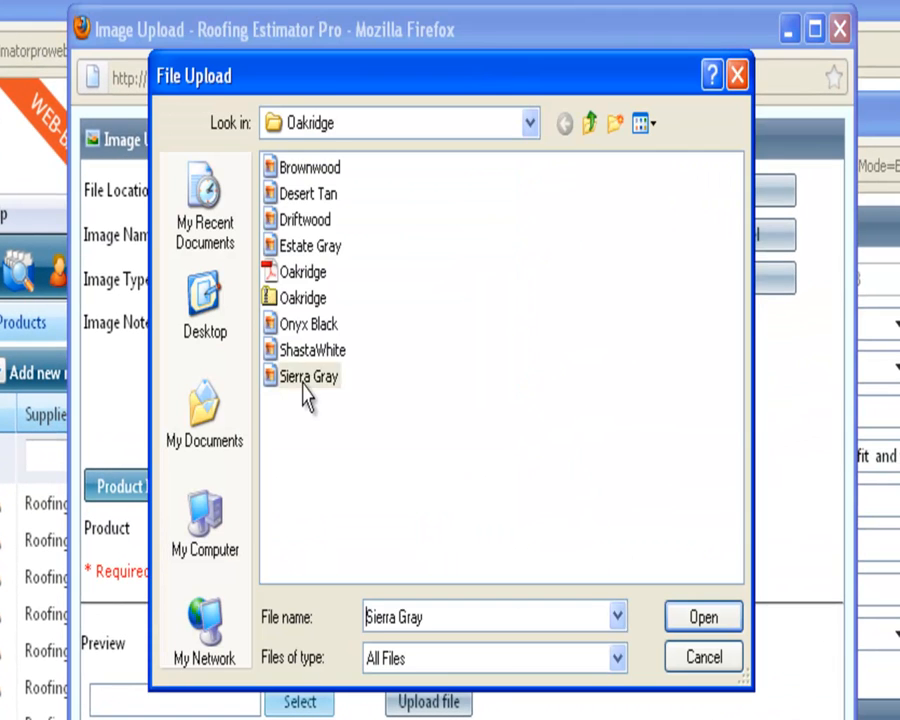
pyautogui.doubleClick(305, 386)
pyautogui.click(422, 701)
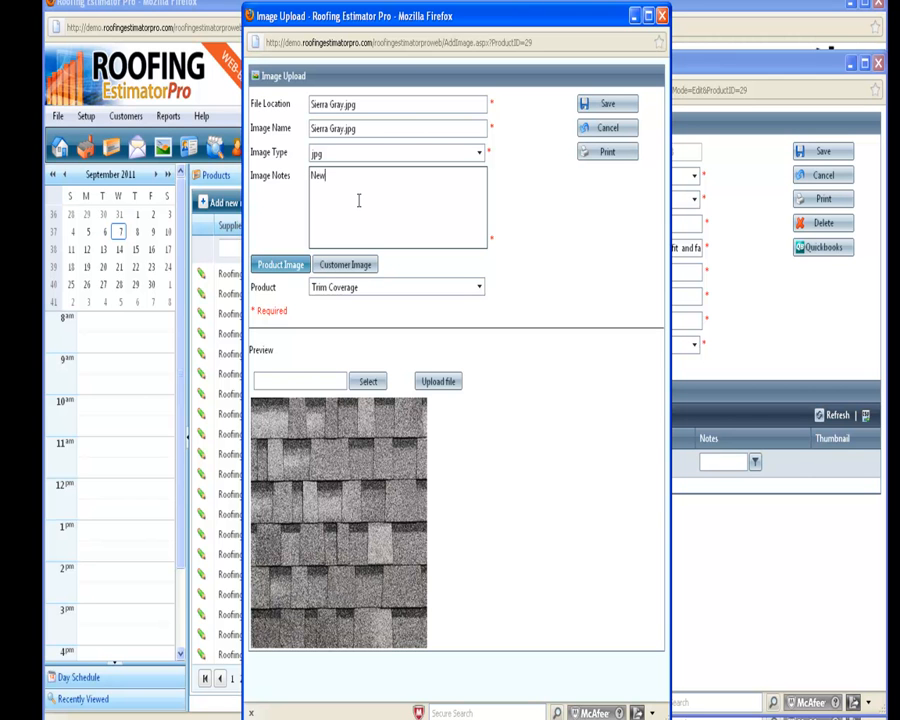
pyautogui.write('Shingle')
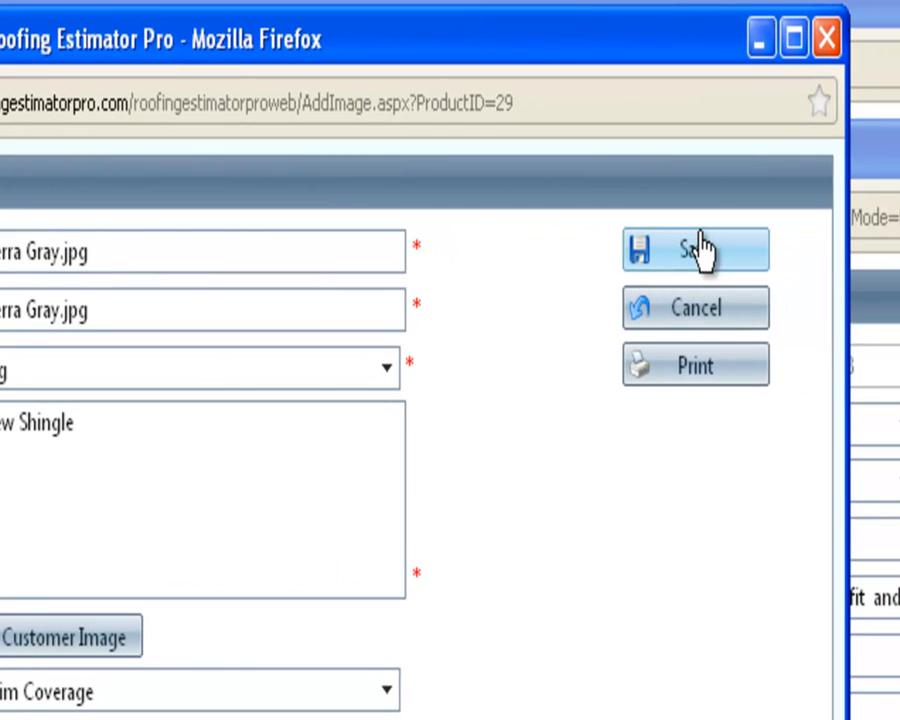
pyautogui.click(703, 249)
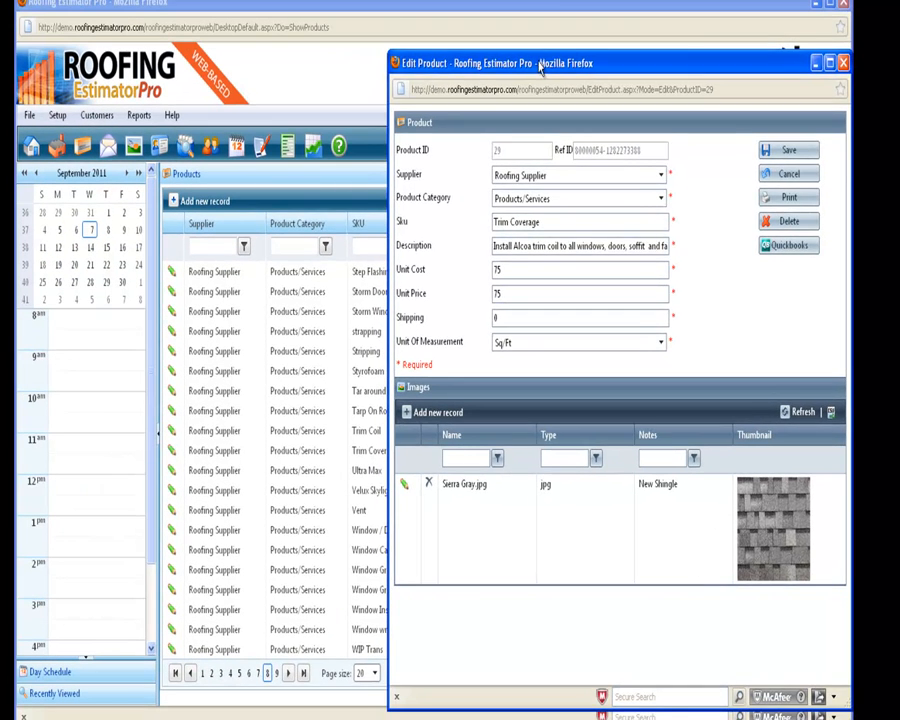
# Examine the product category and supplier choices available for the Trim Coverage product and leave its record without changes
pyautogui.moveTo(540, 67); pyautogui.dragTo(400, 53)
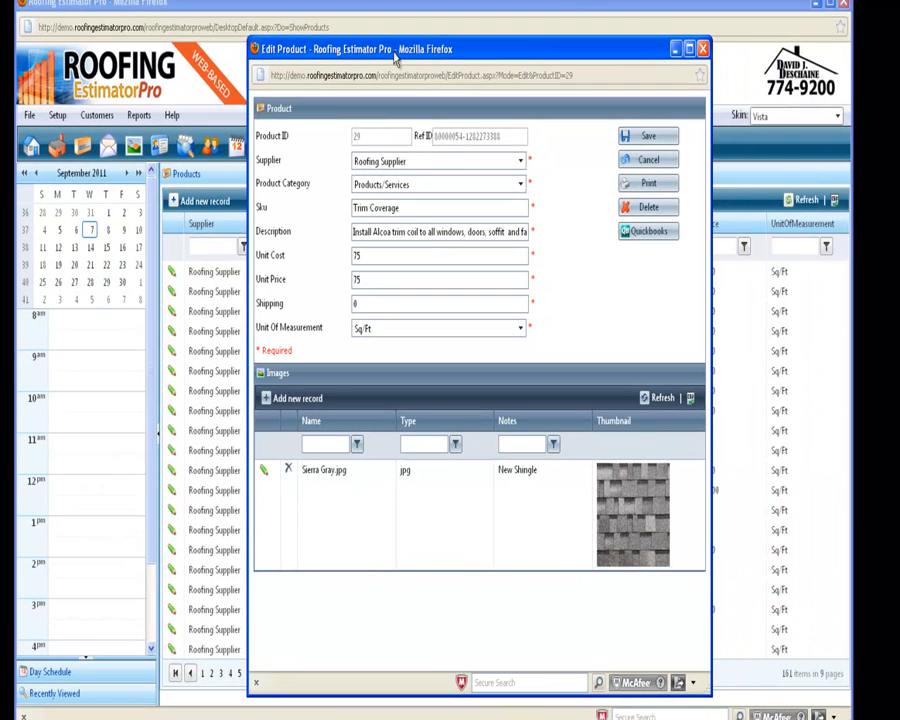
pyautogui.click(520, 186)
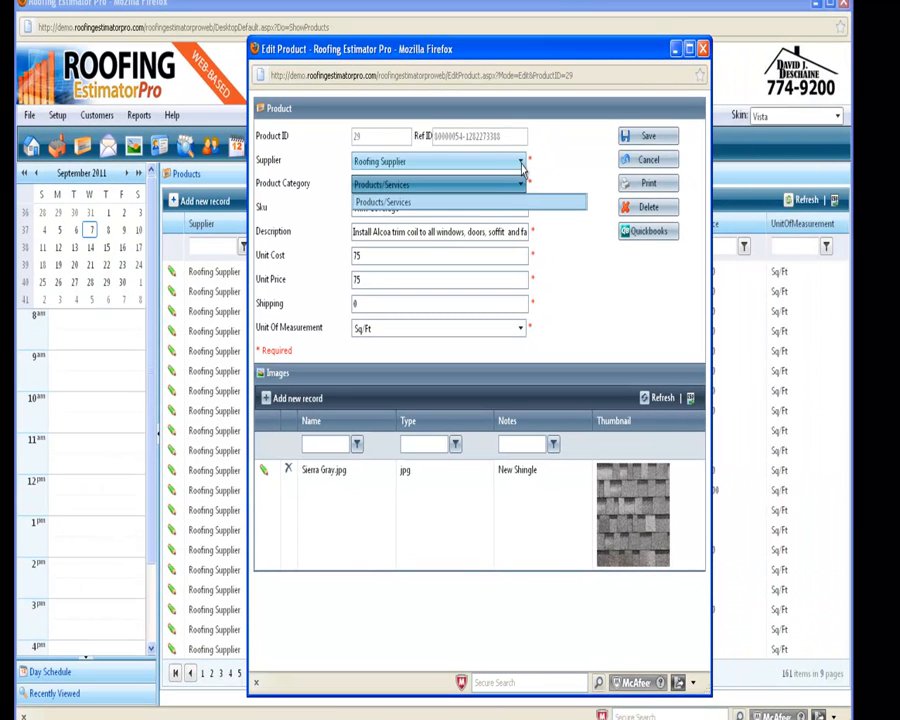
pyautogui.click(521, 163)
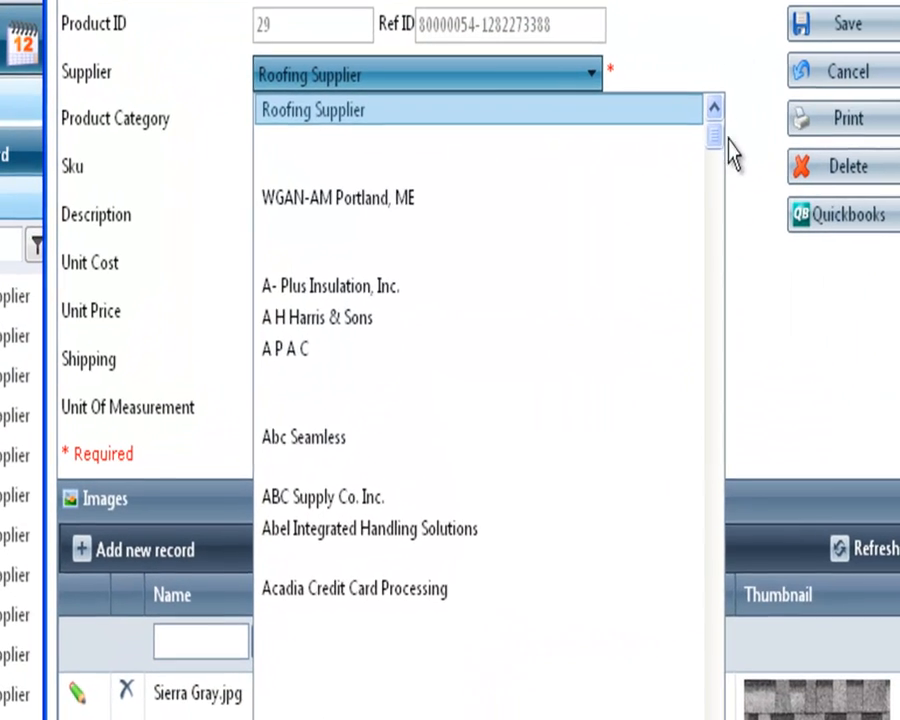
pyautogui.moveTo(582, 195); pyautogui.dragTo(581, 224)
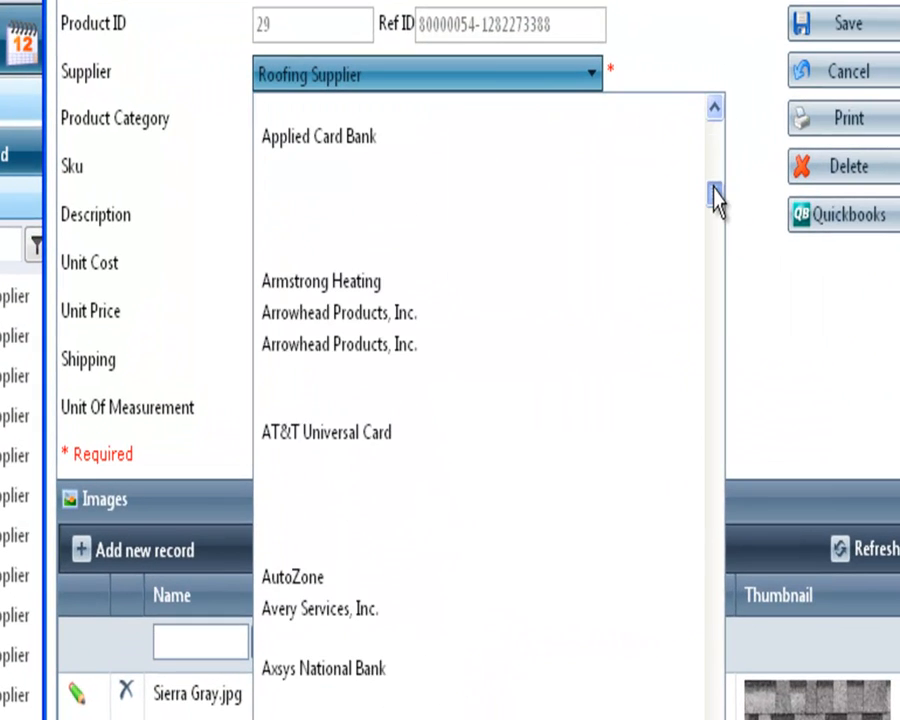
pyautogui.moveTo(716, 197); pyautogui.dragTo(713, 105)
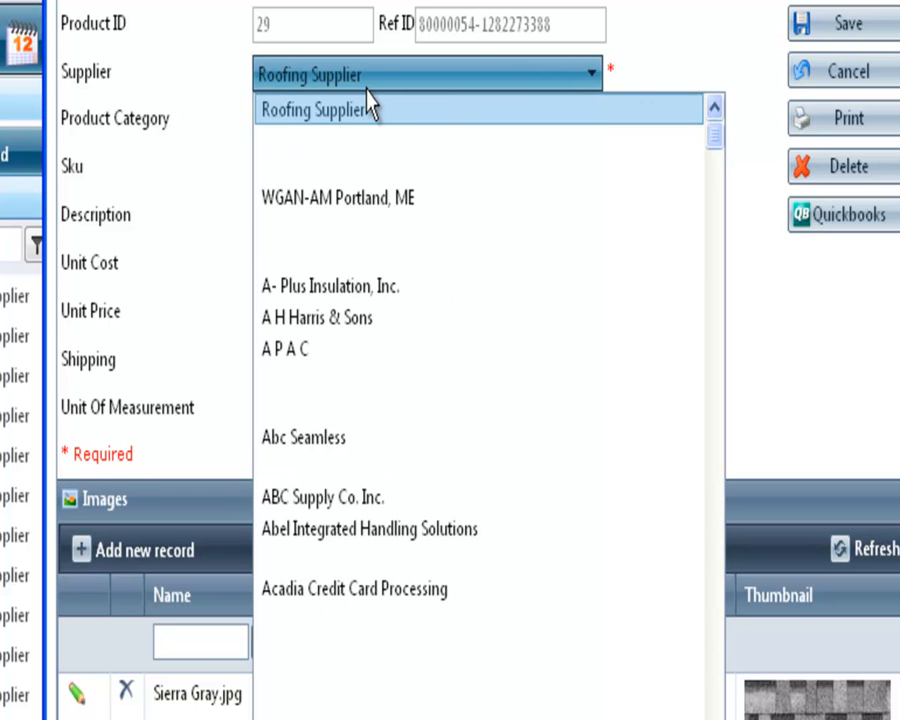
pyautogui.moveTo(716, 152); pyautogui.dragTo(722, 397)
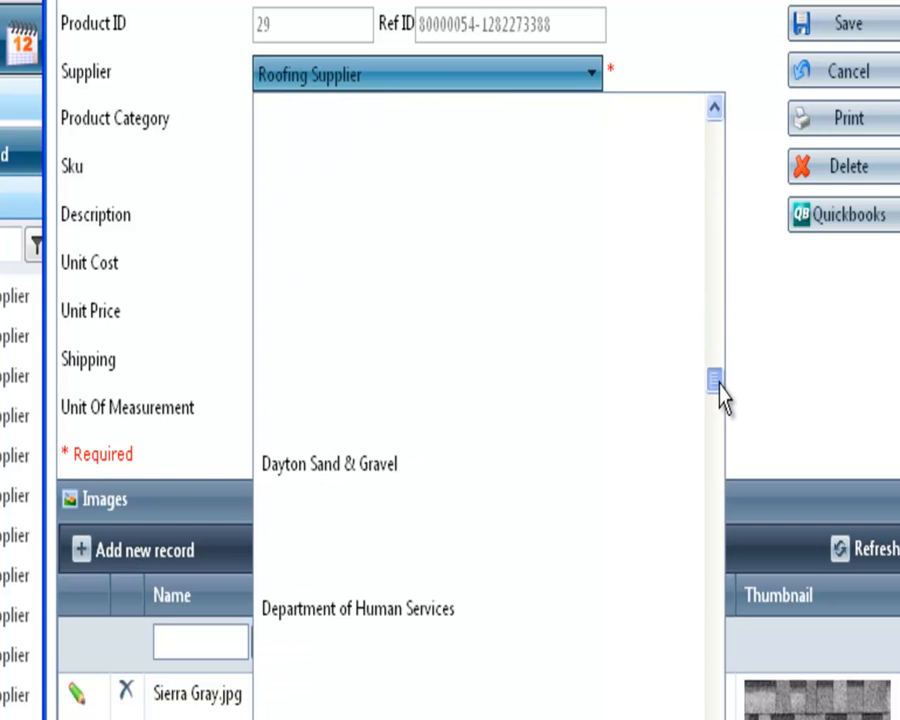
pyautogui.click(866, 78)
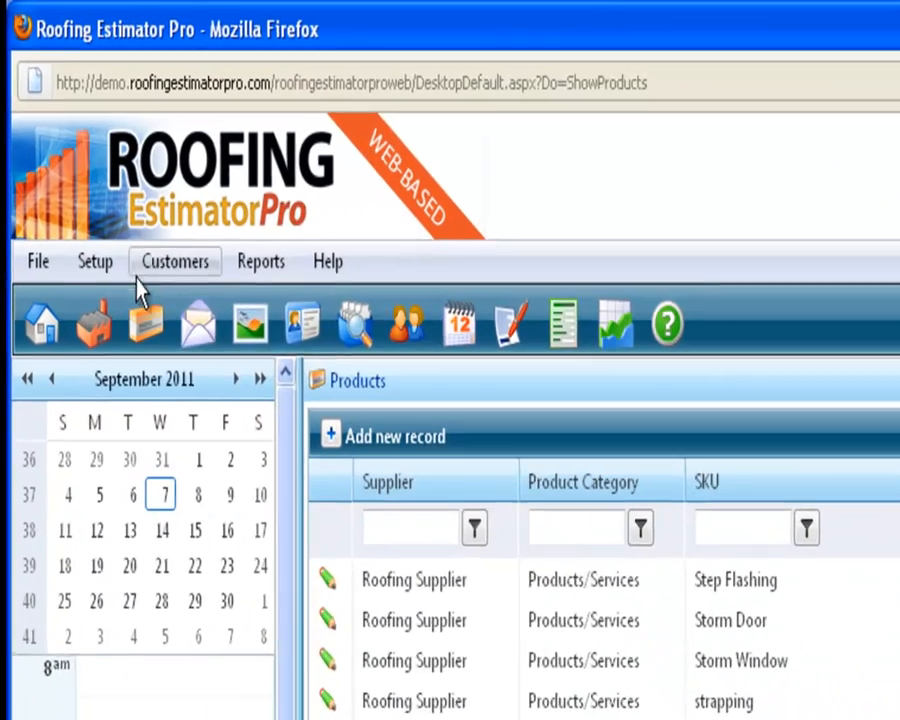
# Open the letter templates to view their categories
pyautogui.click(90, 122)
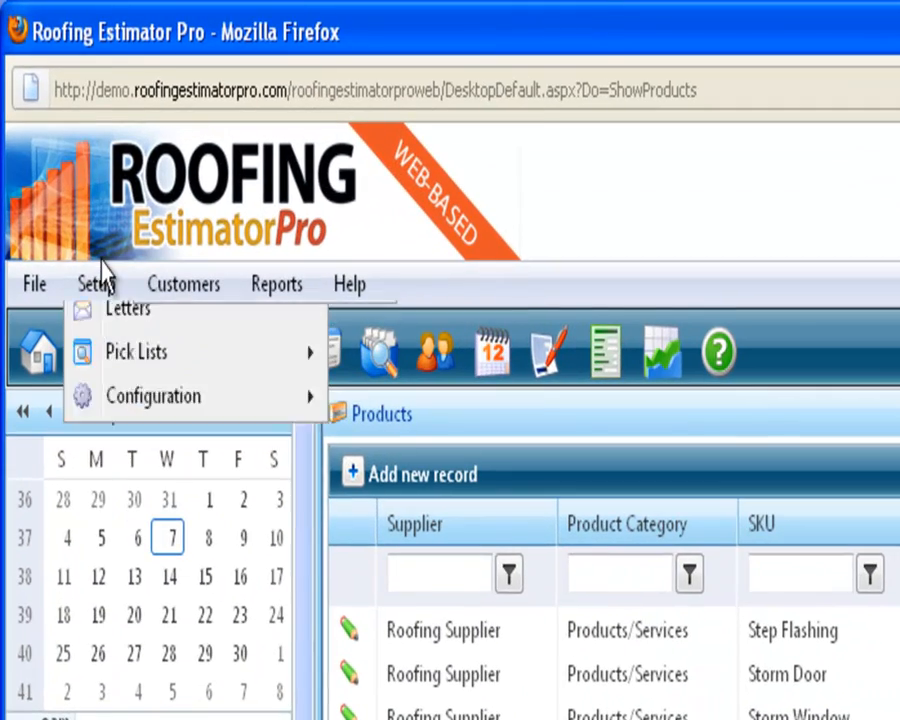
pyautogui.click(84, 296)
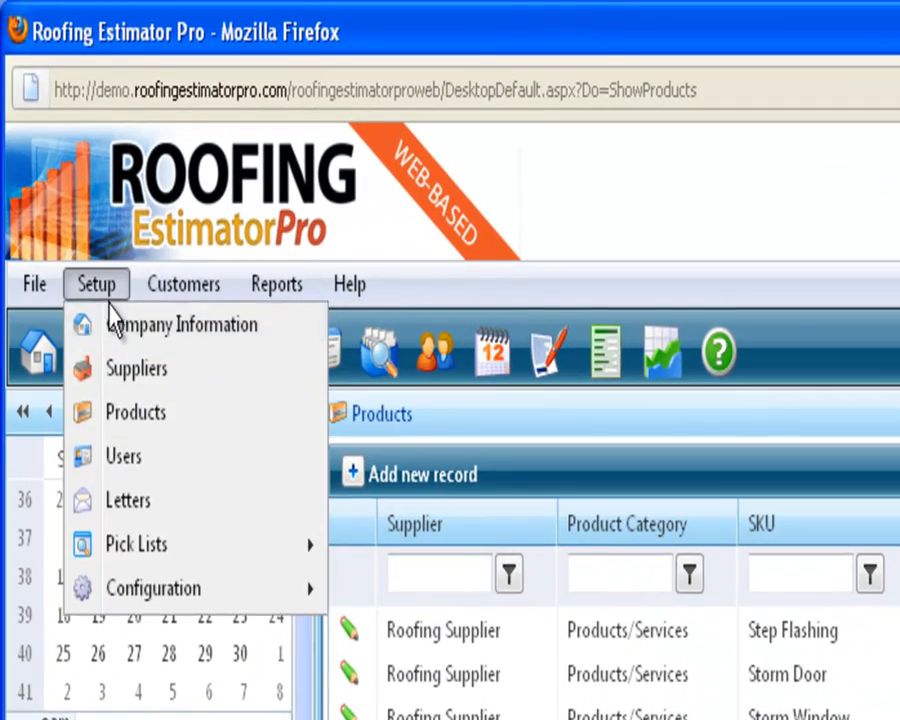
pyautogui.click(161, 503)
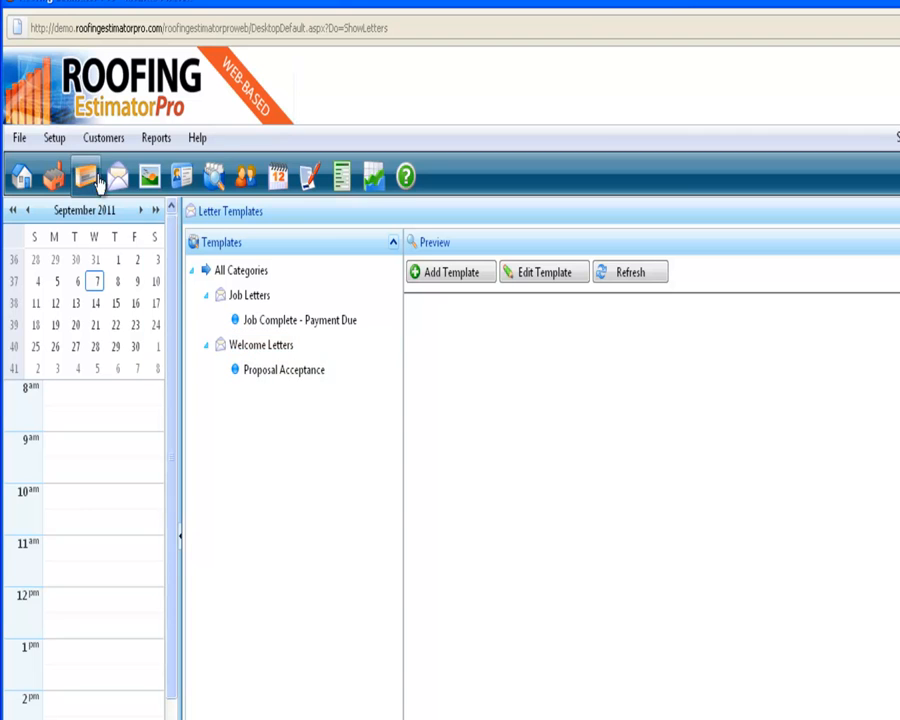
# Open the Unit Of Measurement pick list
pyautogui.click(54, 138)
pyautogui.moveTo(76, 290)
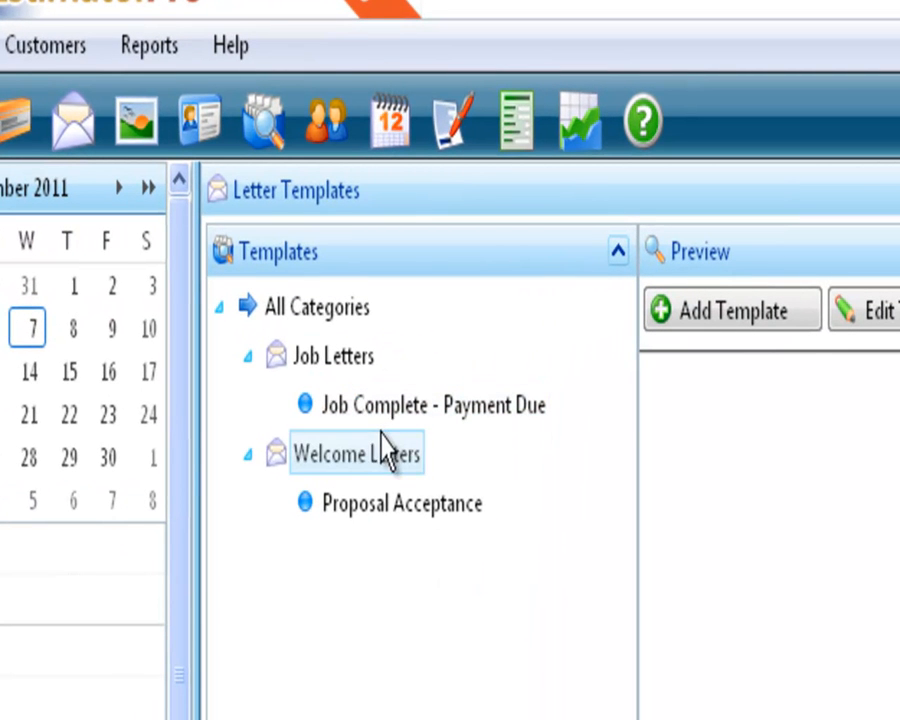
pyautogui.click(4, 92)
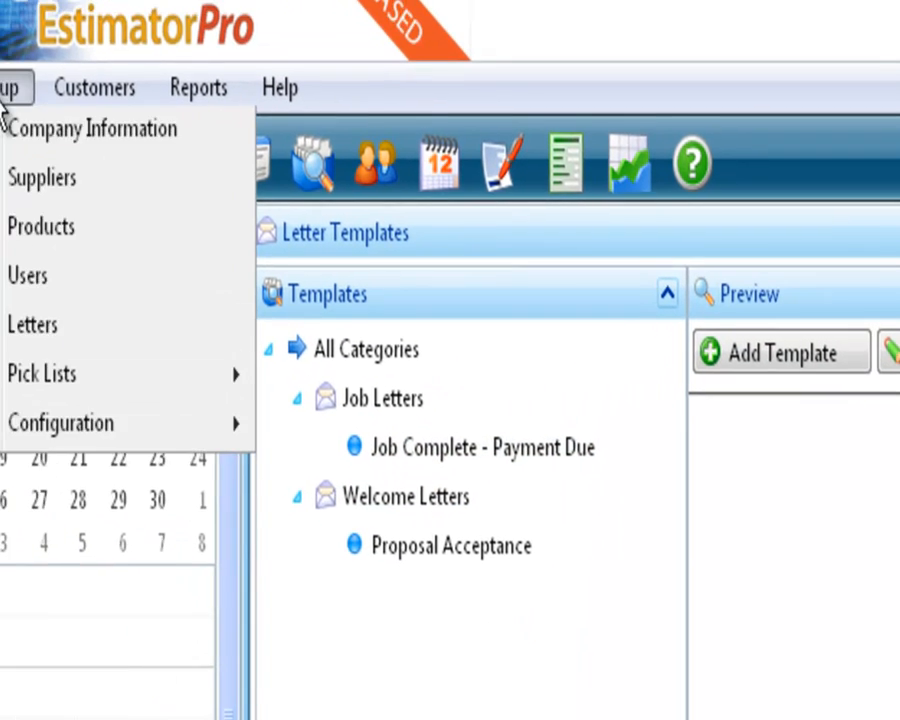
pyautogui.moveTo(72, 395)
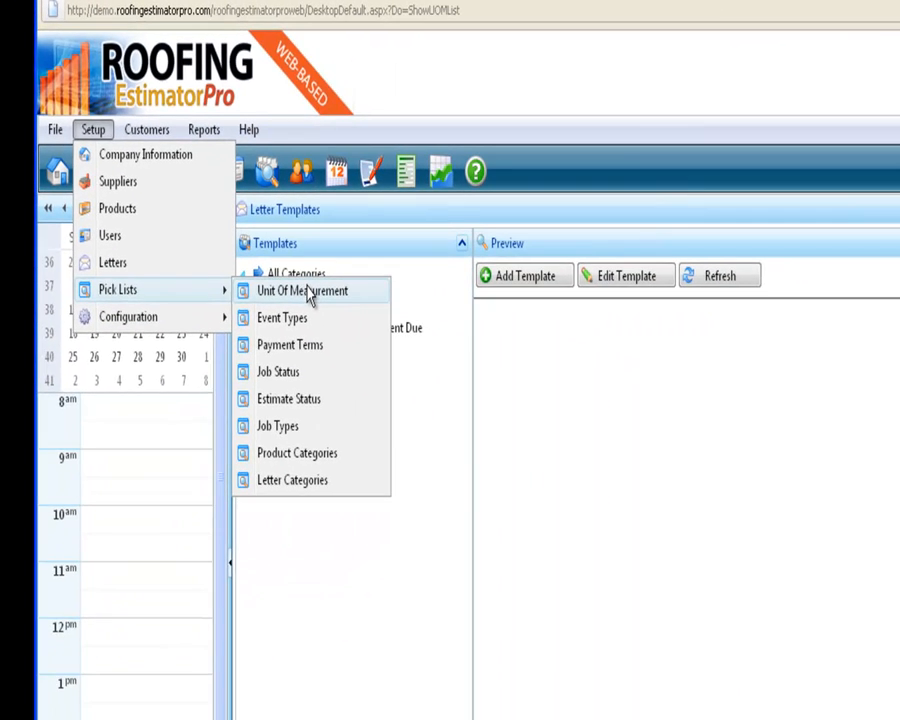
pyautogui.click(597, 530)
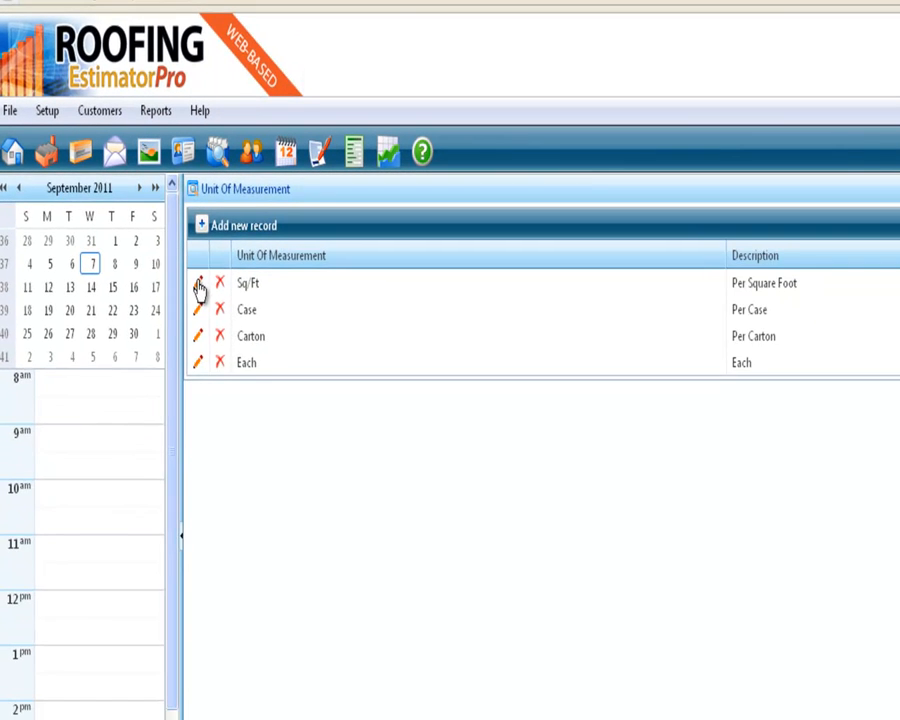
# View the edit form of the Sq/Ft unit, close it and bring up the blank form for a new unit
pyautogui.click(198, 285)
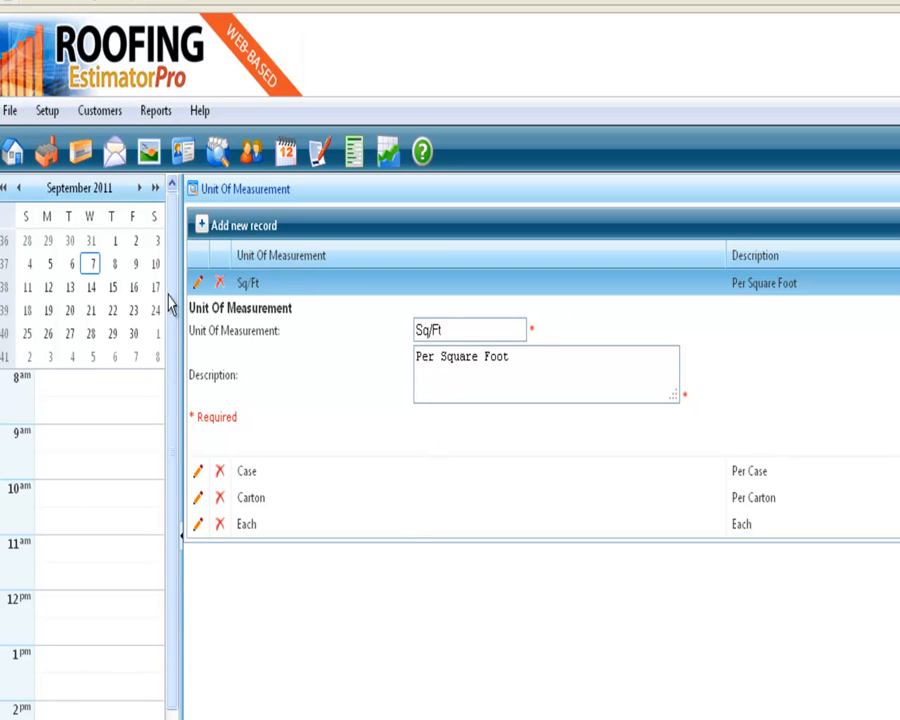
pyautogui.click(233, 232)
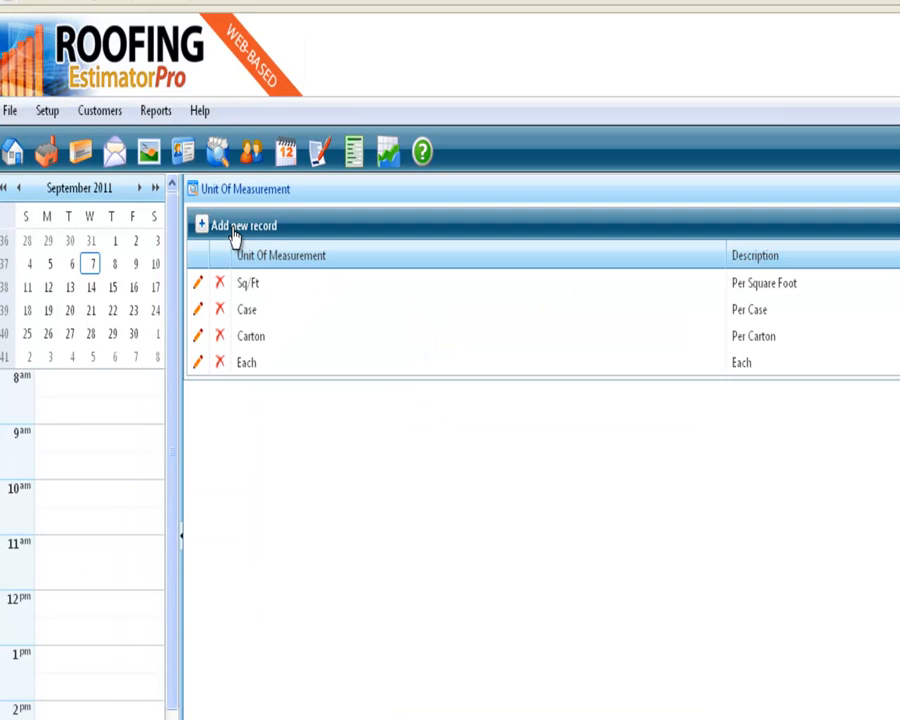
pyautogui.click(233, 232)
# Add an event type named "Roofing Estimate" to the Event Types pick list, using the same text as its description
pyautogui.click(50, 112)
pyautogui.moveTo(124, 268)
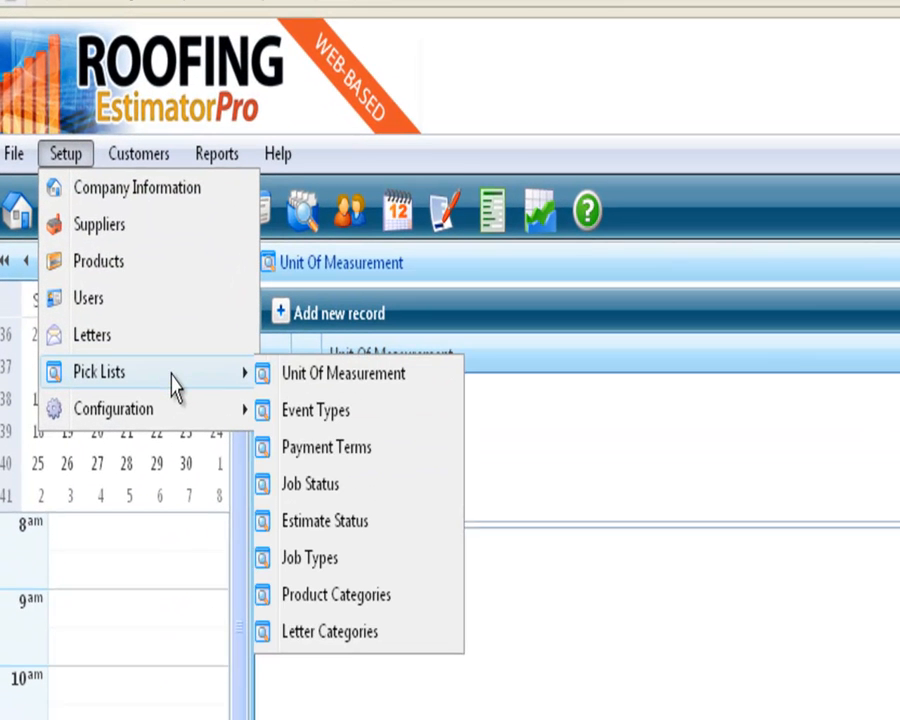
pyautogui.click(352, 425)
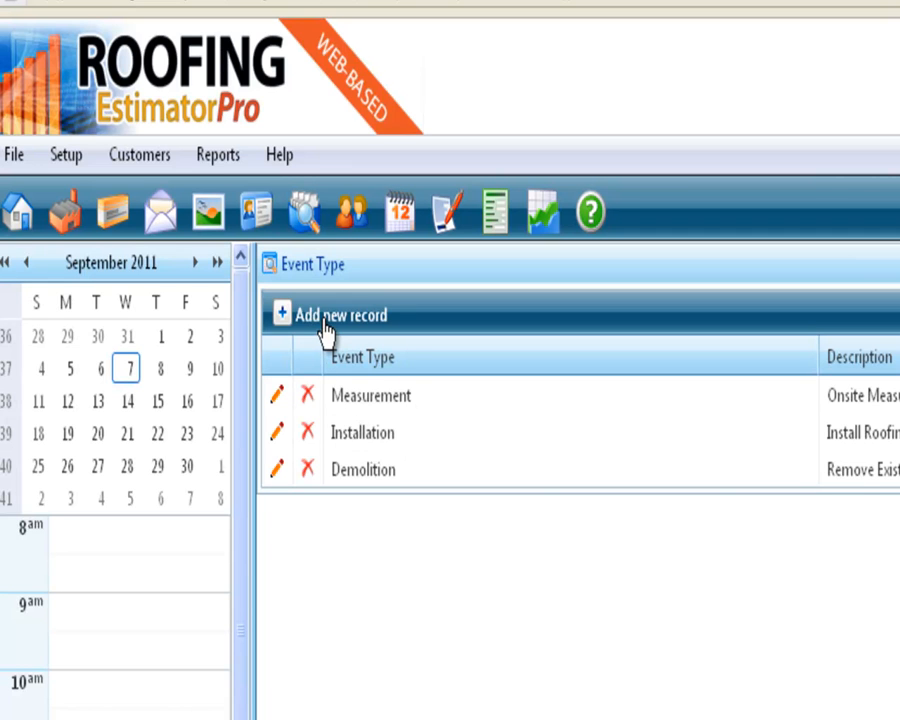
pyautogui.click(324, 316)
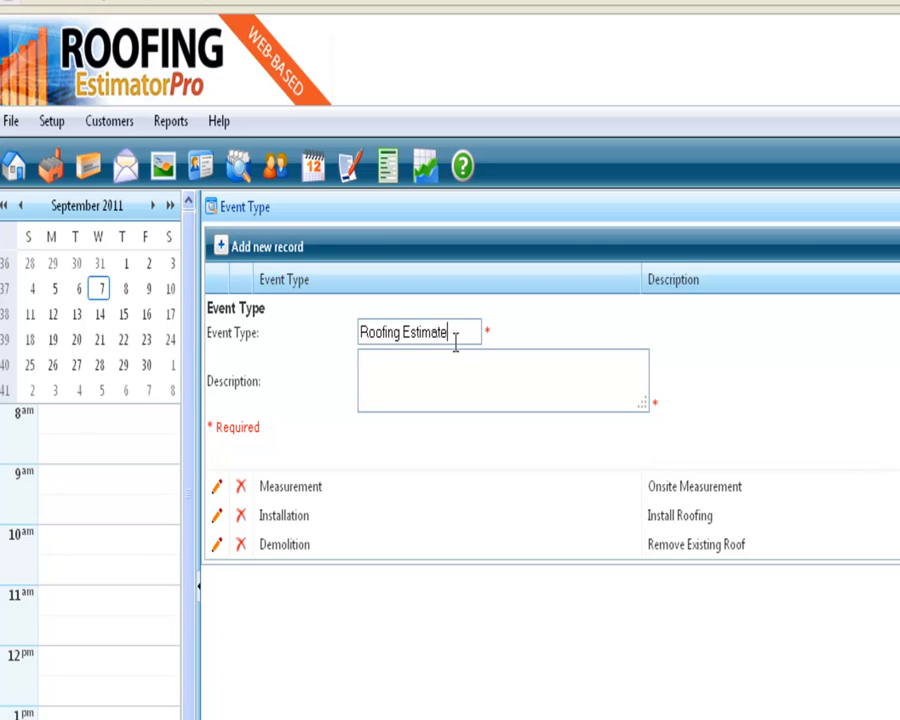
pyautogui.moveTo(455, 341); pyautogui.dragTo(352, 338)
pyautogui.rightClick(422, 340)
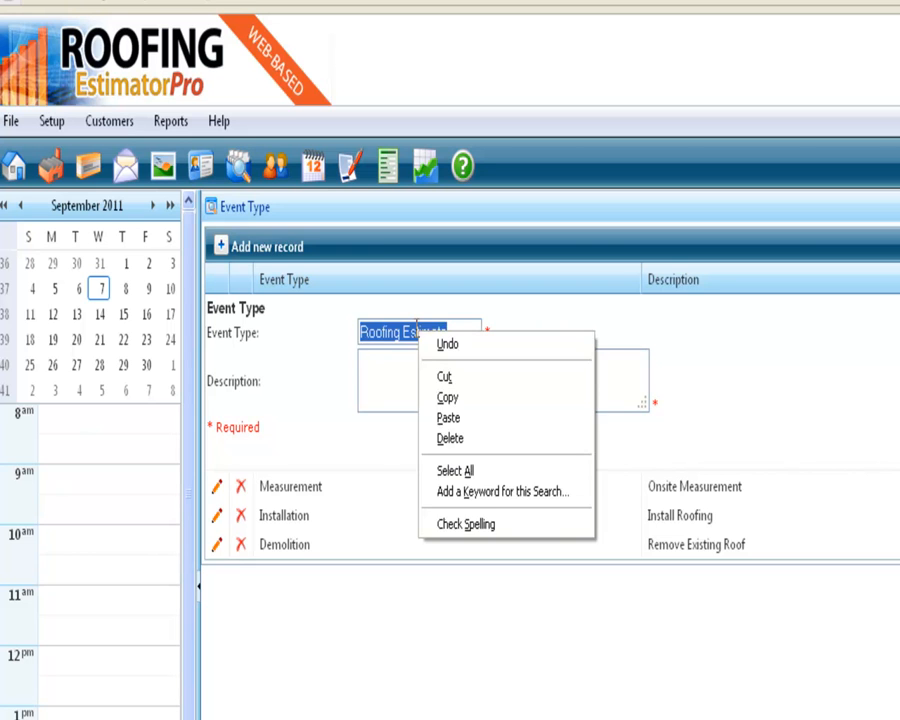
pyautogui.click(444, 392)
pyautogui.rightClick(434, 366)
pyautogui.click(472, 457)
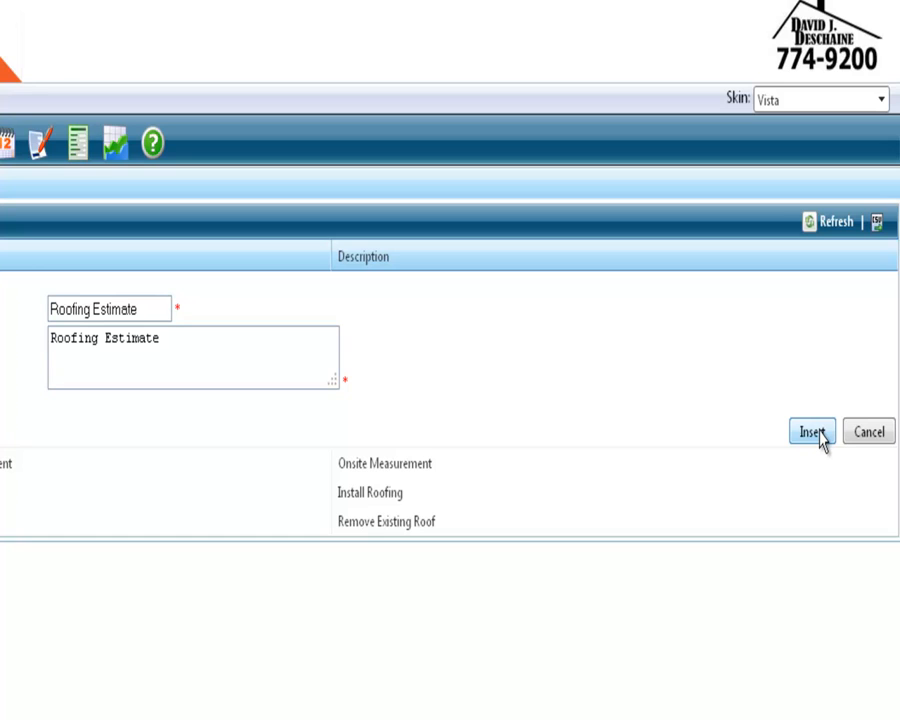
pyautogui.click(819, 433)
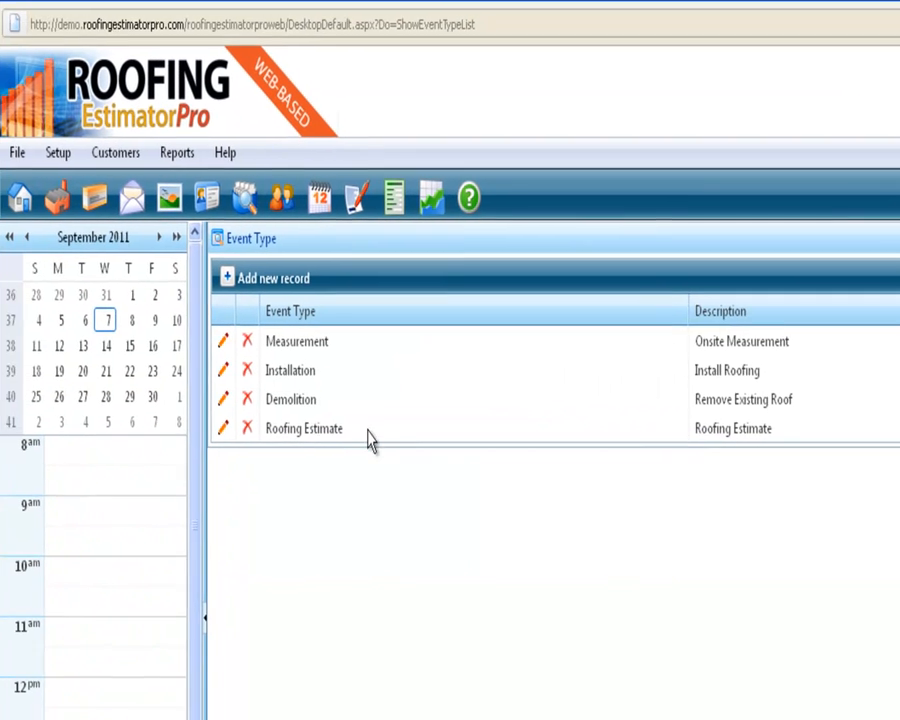
# Review the entries of the Job Status pick list and the Estimate Status pick list
pyautogui.click(60, 155)
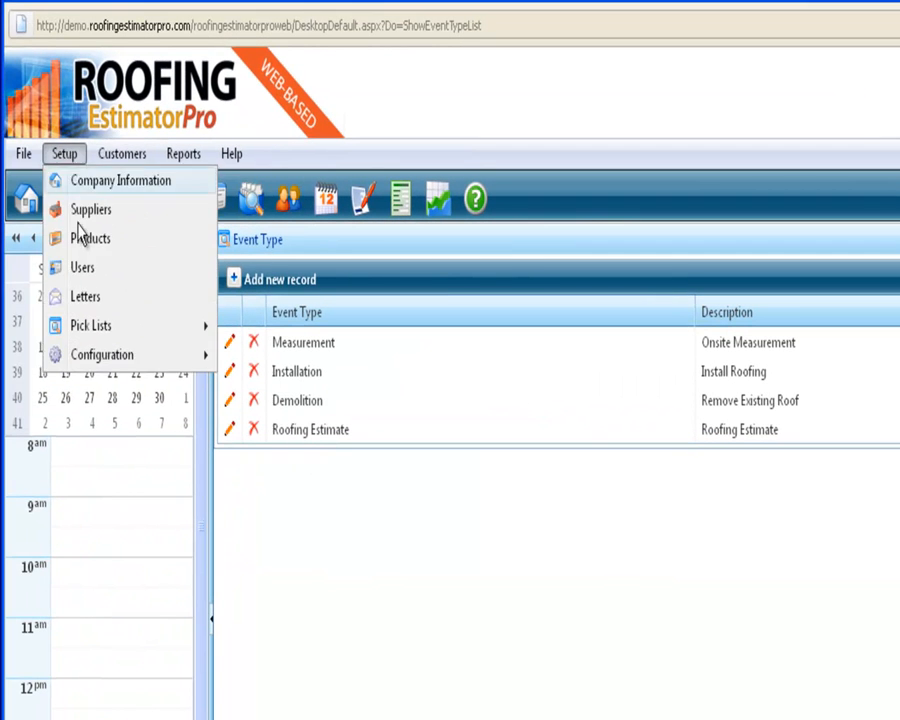
pyautogui.moveTo(111, 334)
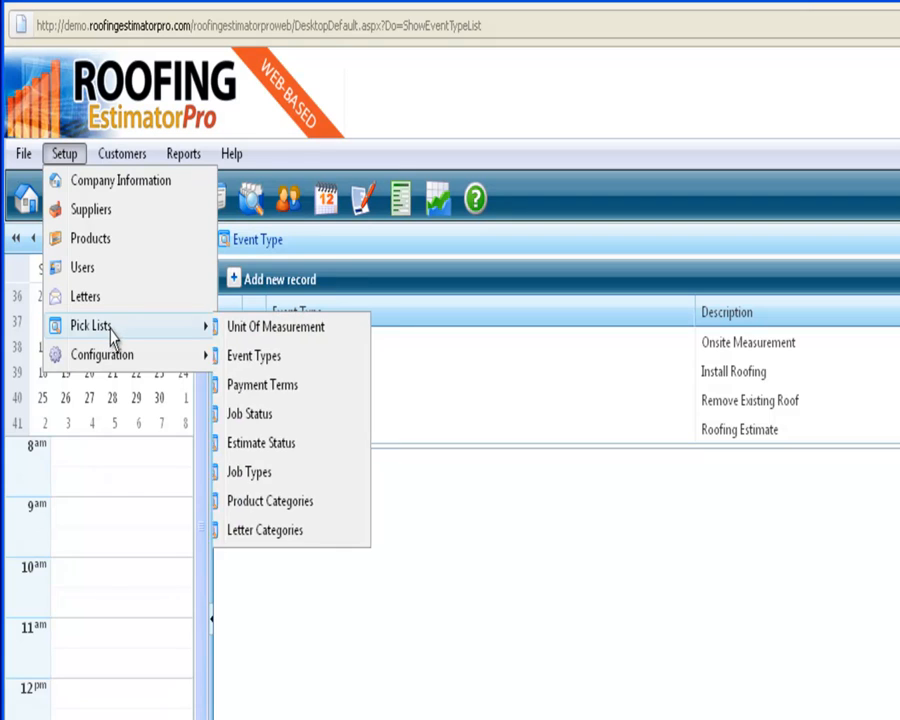
pyautogui.click(312, 420)
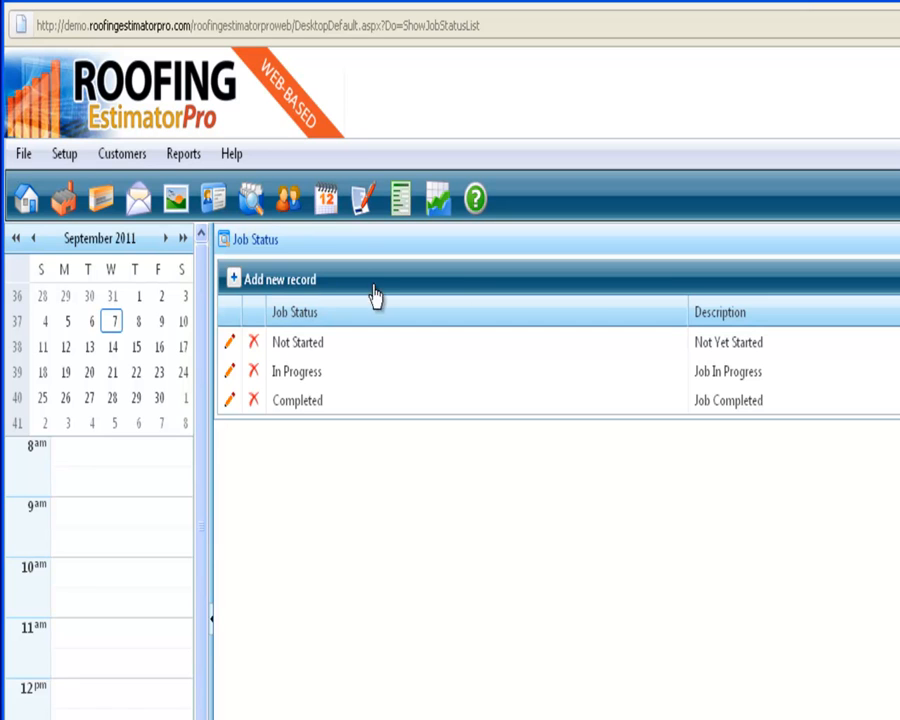
pyautogui.click(66, 155)
pyautogui.moveTo(118, 332)
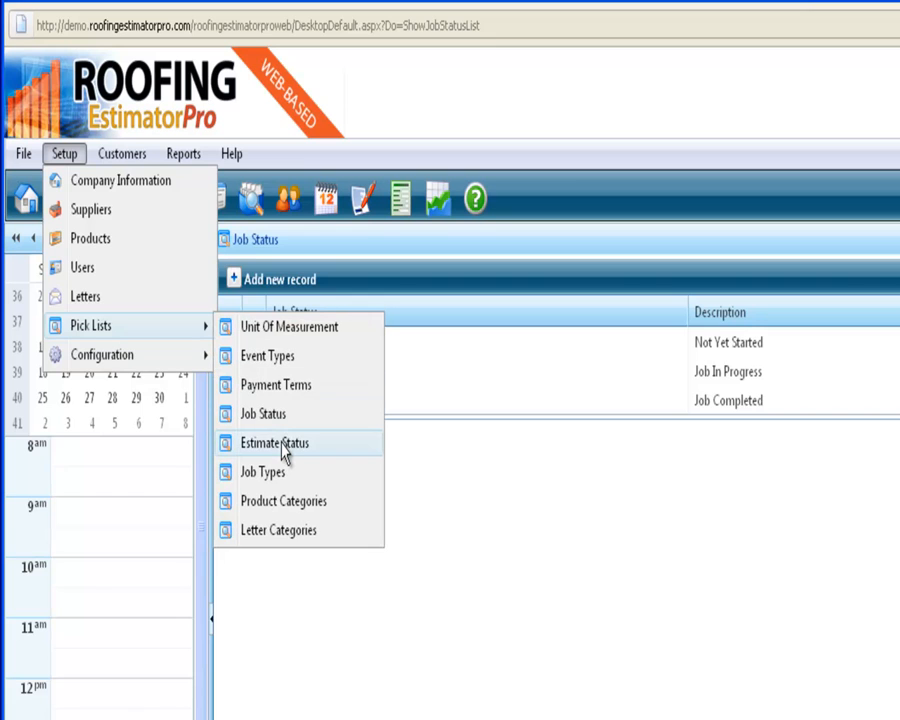
pyautogui.click(282, 449)
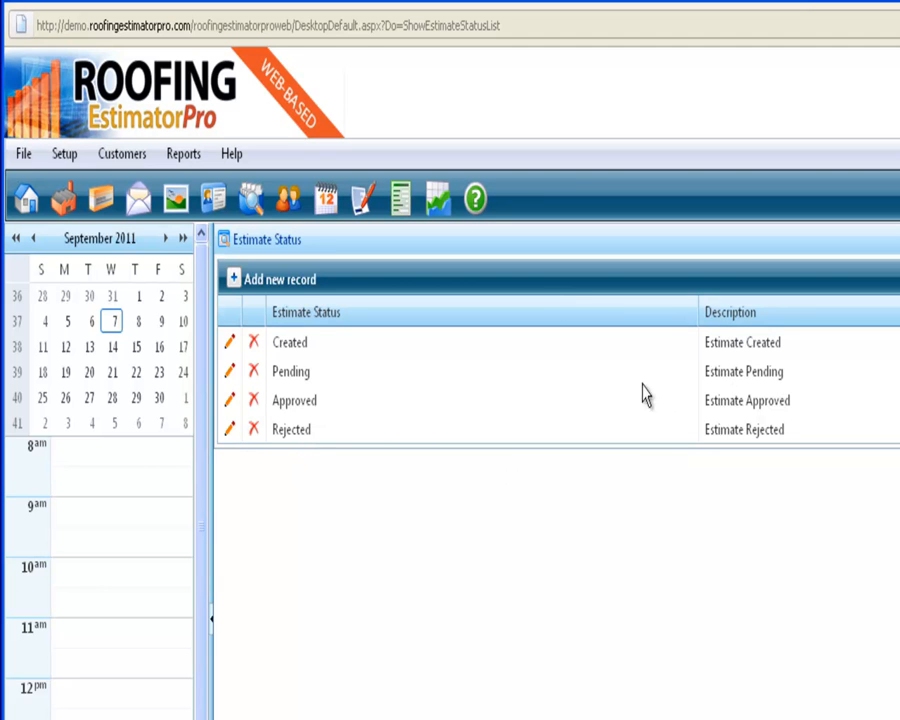
# Review the entries of the Job Types pick list and bring up the blank form for a new job type
pyautogui.click(63, 155)
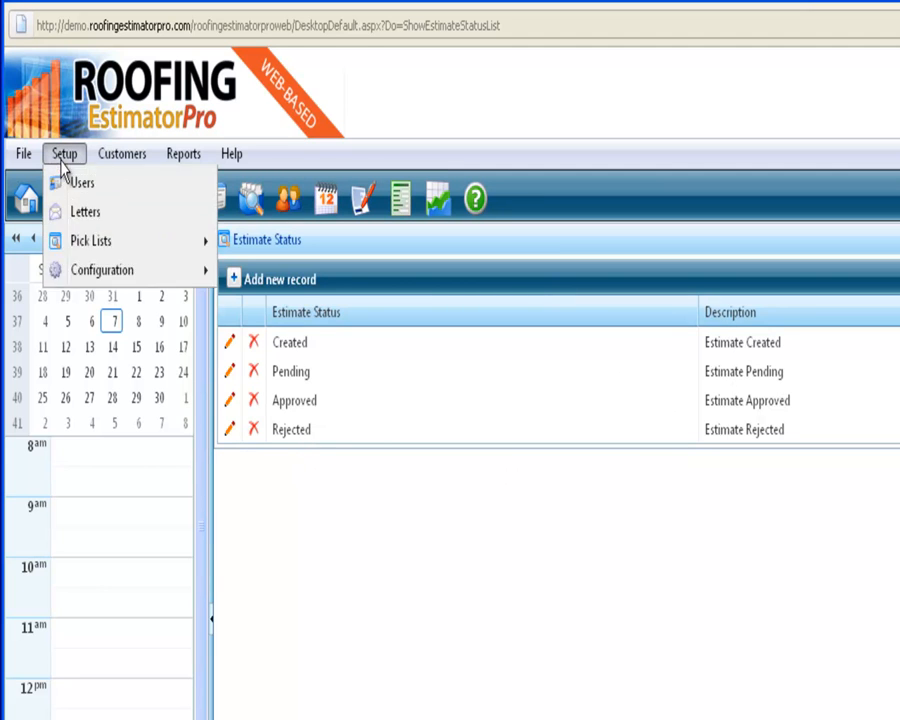
pyautogui.moveTo(75, 338)
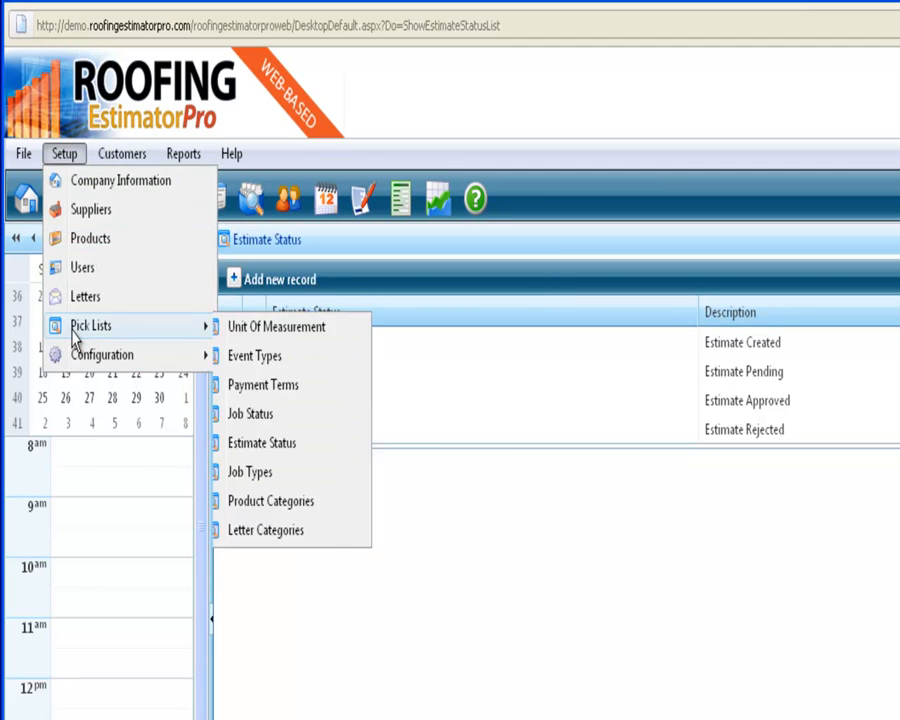
pyautogui.click(313, 480)
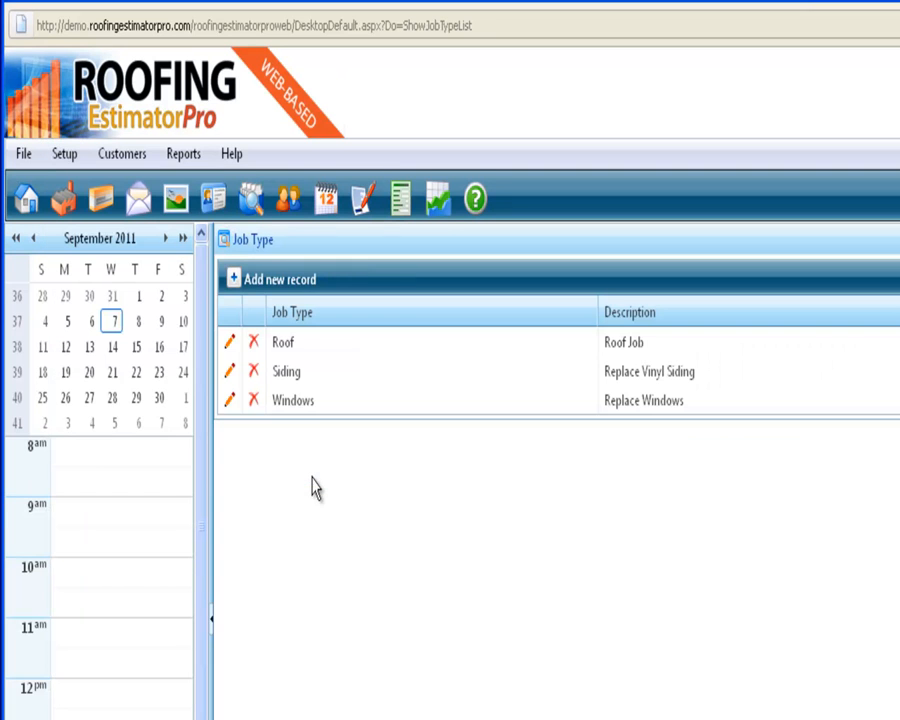
pyautogui.click(298, 289)
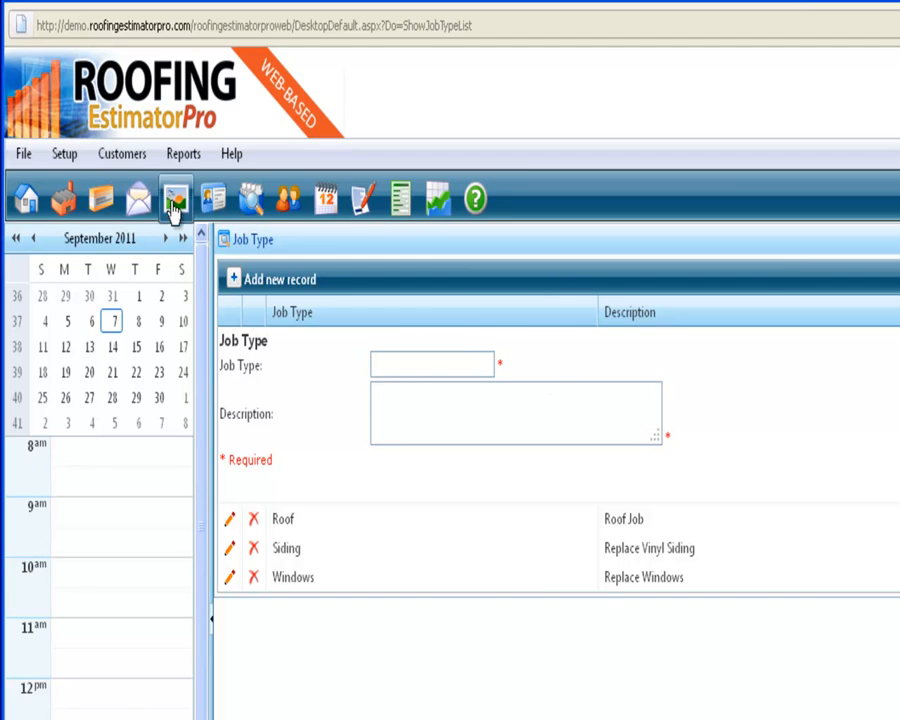
# Add a product category named "Roofing" to the Product Categories pick list, using the same text as its description
pyautogui.click(64, 153)
pyautogui.moveTo(110, 328)
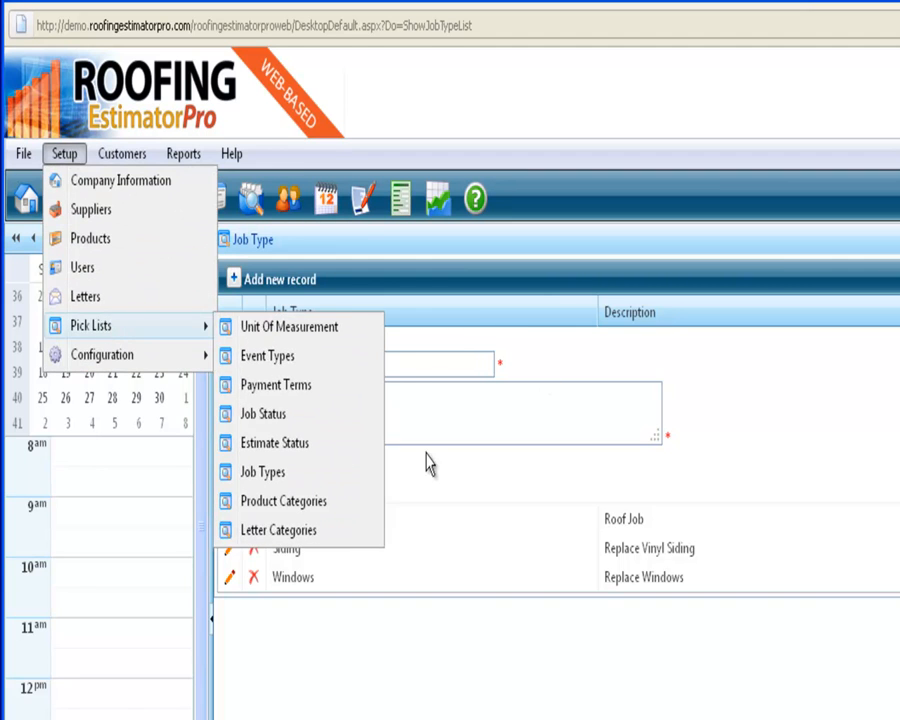
pyautogui.click(337, 505)
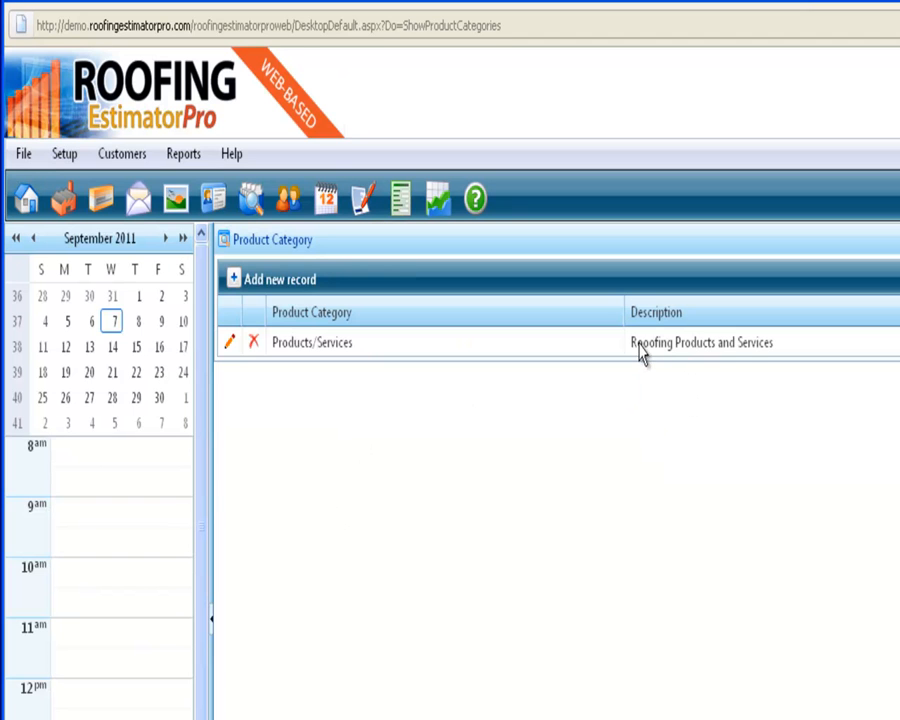
pyautogui.click(272, 286)
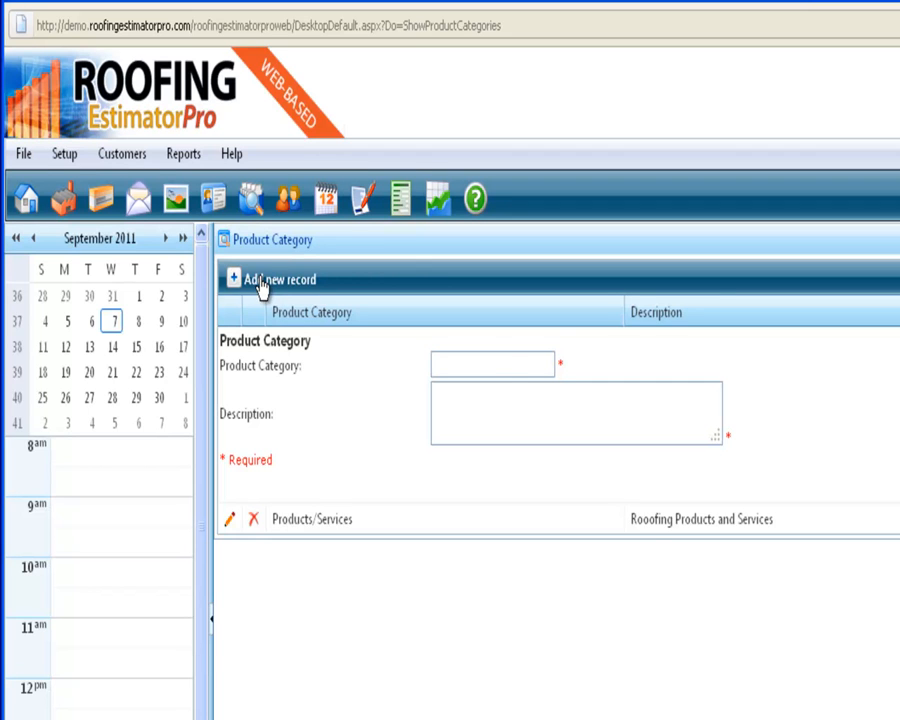
pyautogui.click(493, 361)
pyautogui.write('Roofing')
pyautogui.press('Tab')
pyautogui.write('Roofing')
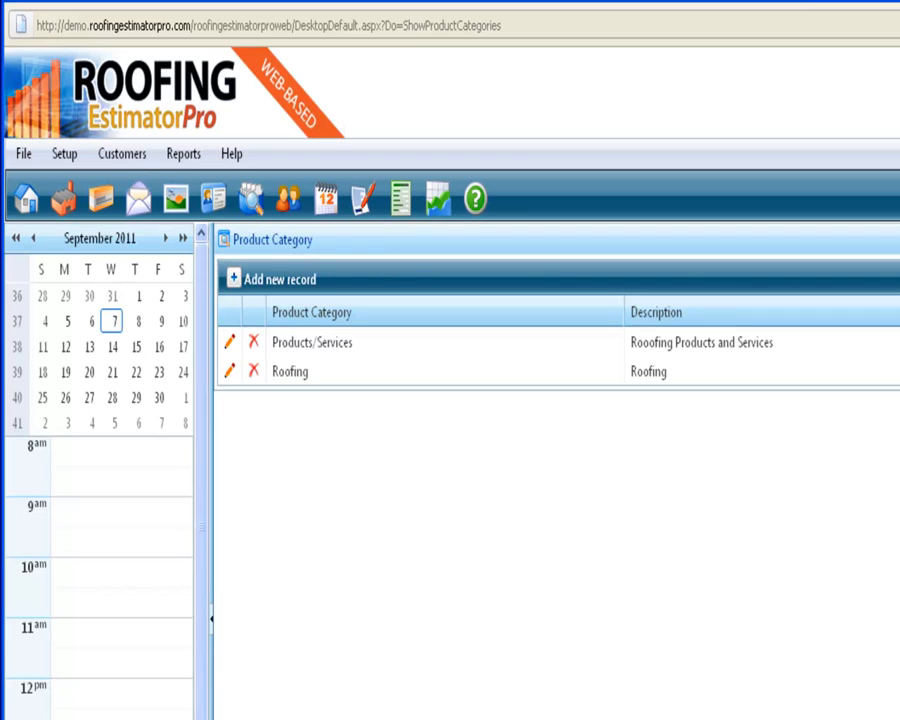
# Correct the misspelled word in the Products/Services category's description to "Roofing" and save the record
pyautogui.click(231, 345)
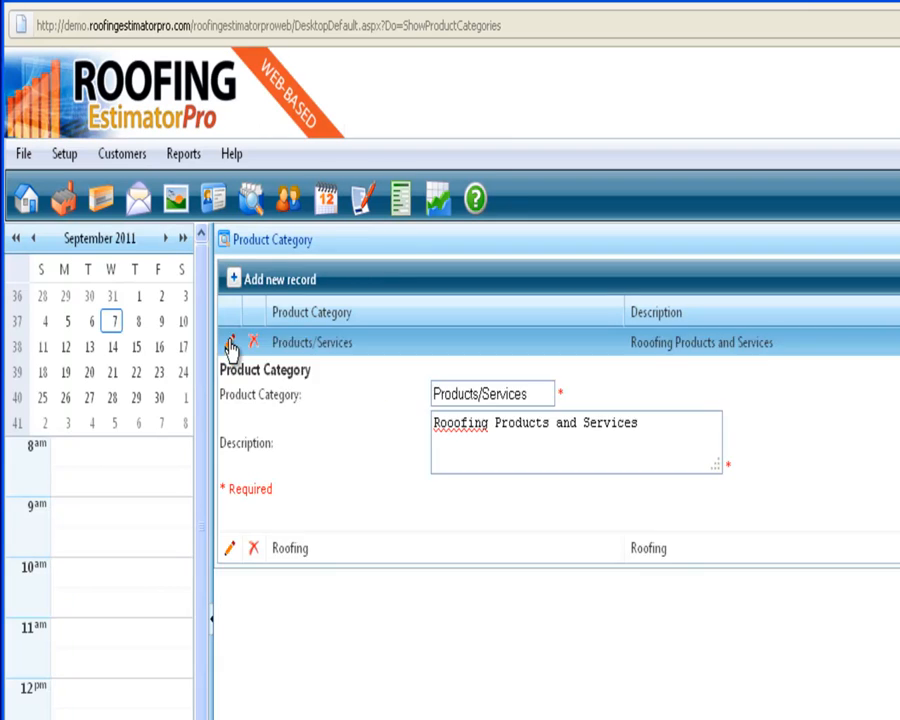
pyautogui.rightClick(451, 415)
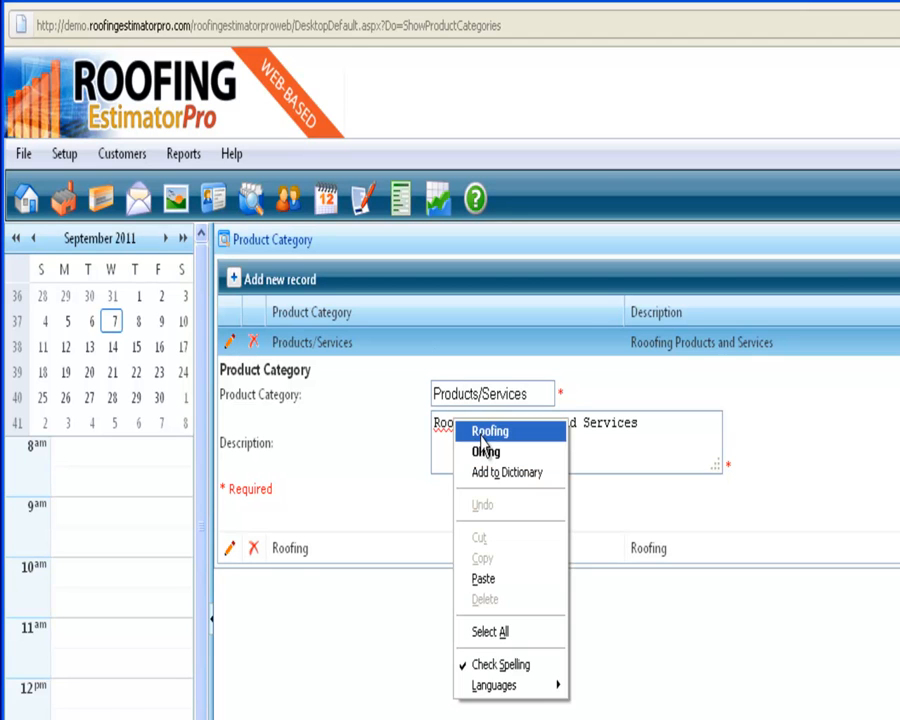
pyautogui.click(486, 428)
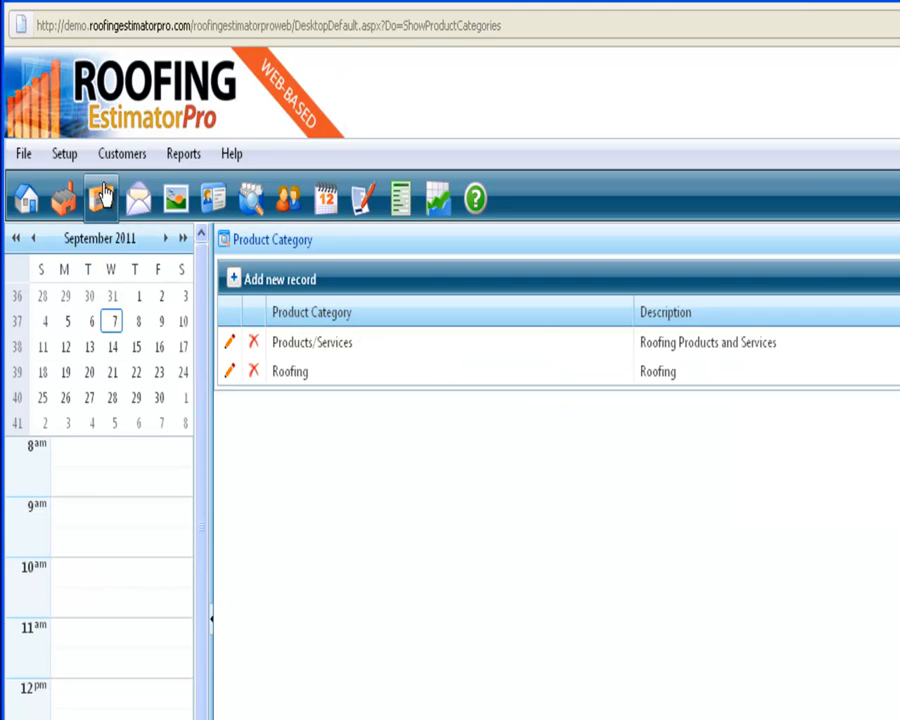
# Add a template category named "Thank You Letters" to the Letter Categories pick list
pyautogui.click(66, 156)
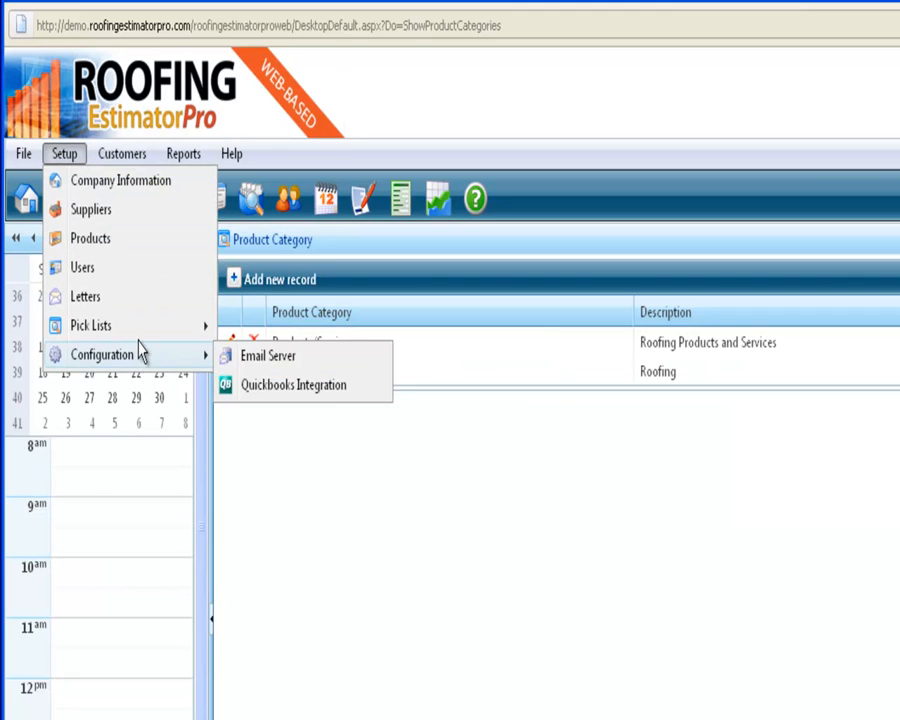
pyautogui.moveTo(139, 330)
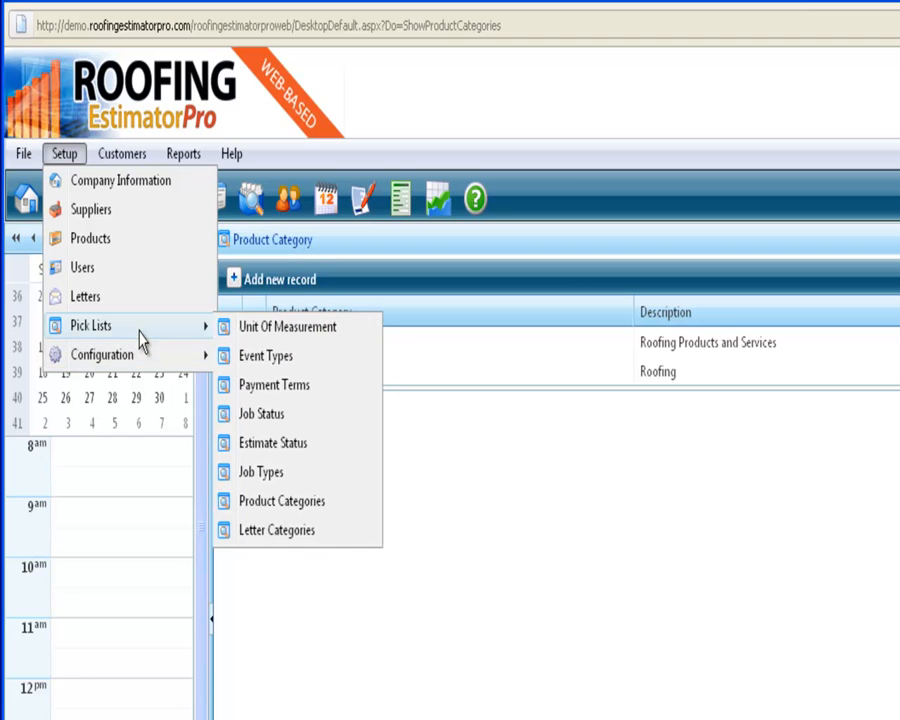
pyautogui.click(311, 532)
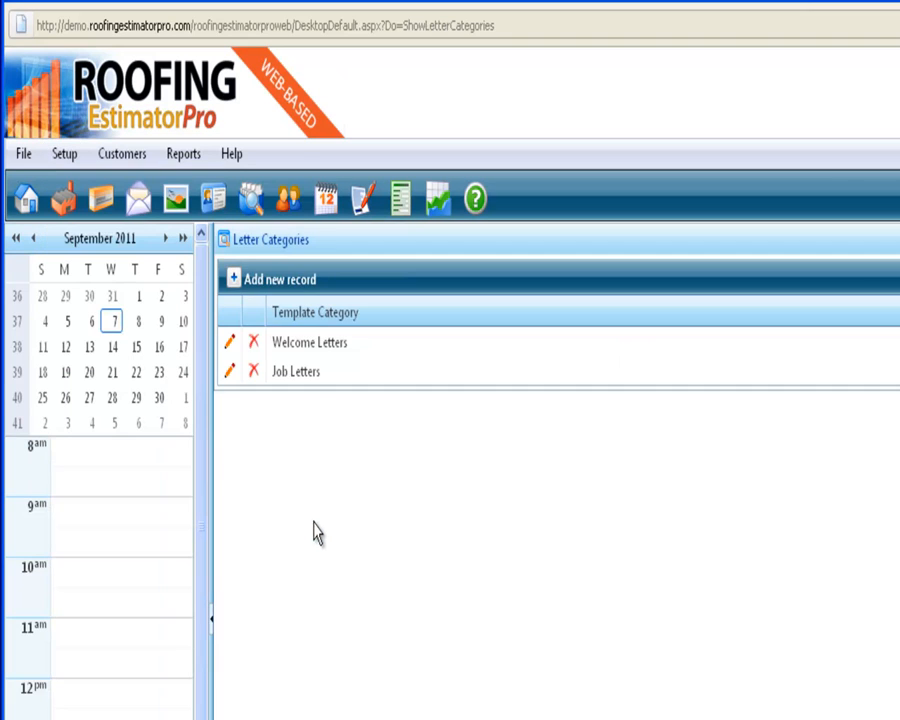
pyautogui.click(264, 290)
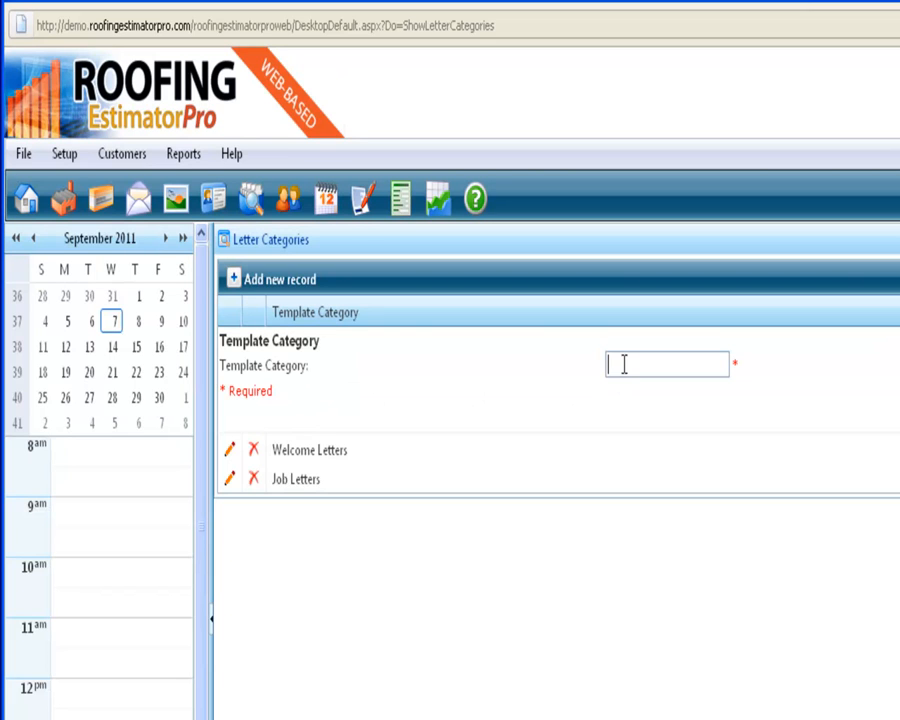
pyautogui.click(624, 365)
pyautogui.write('Thank You Letters')
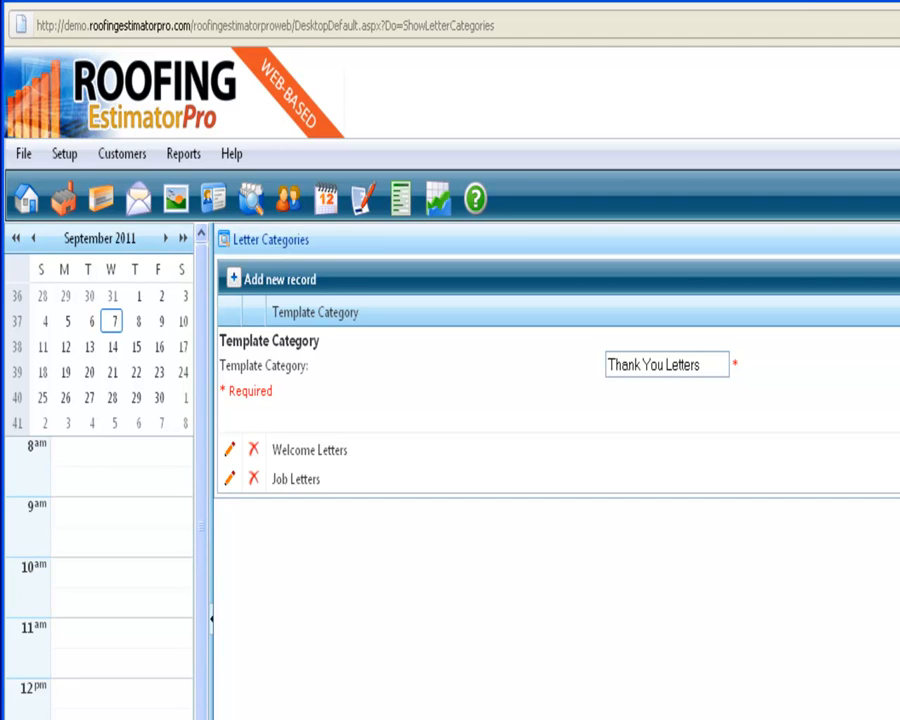
pyautogui.press('Return')
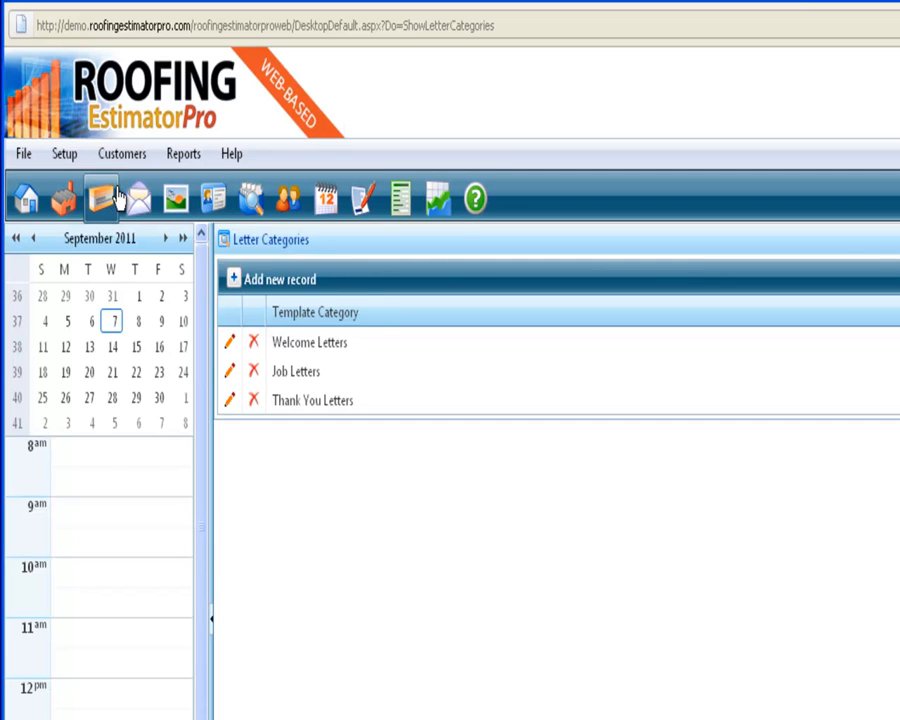
# Open the customer search and filter the list to customers whose address contains "warwick"
pyautogui.click(70, 158)
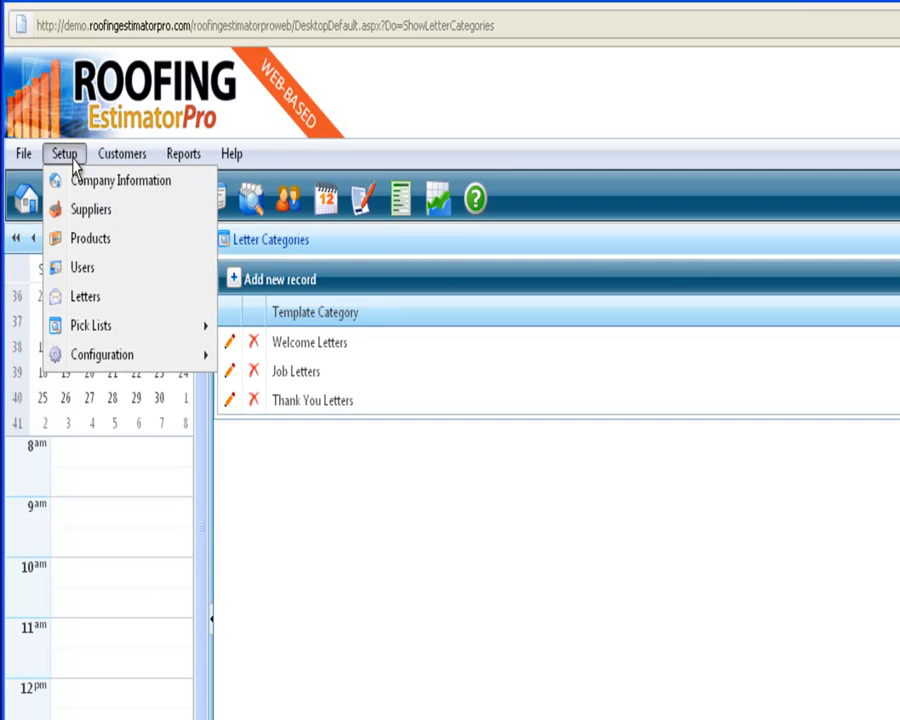
pyautogui.moveTo(135, 160)
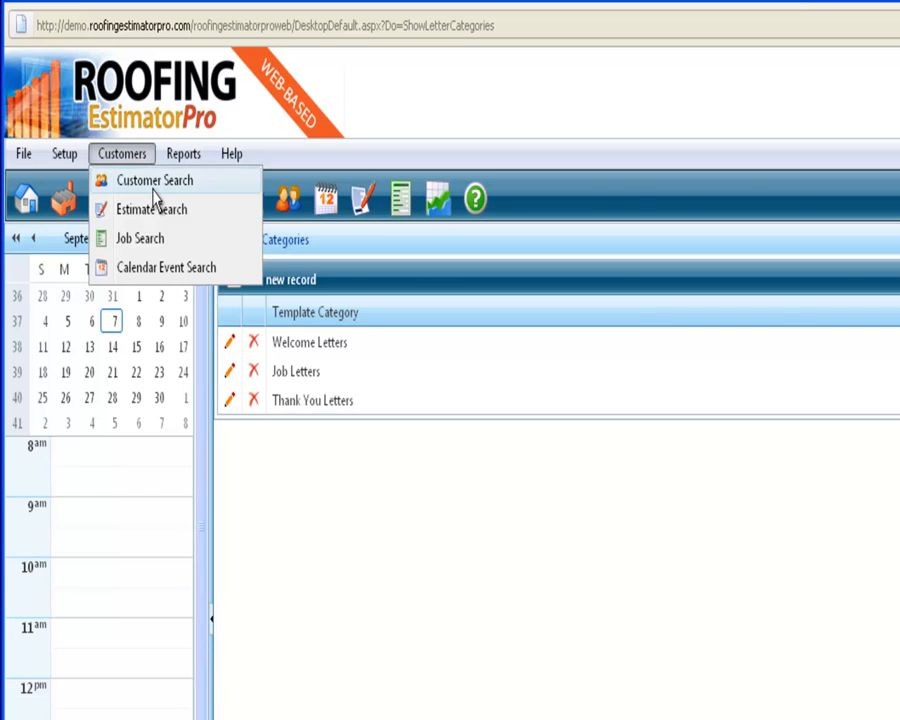
pyautogui.click(153, 186)
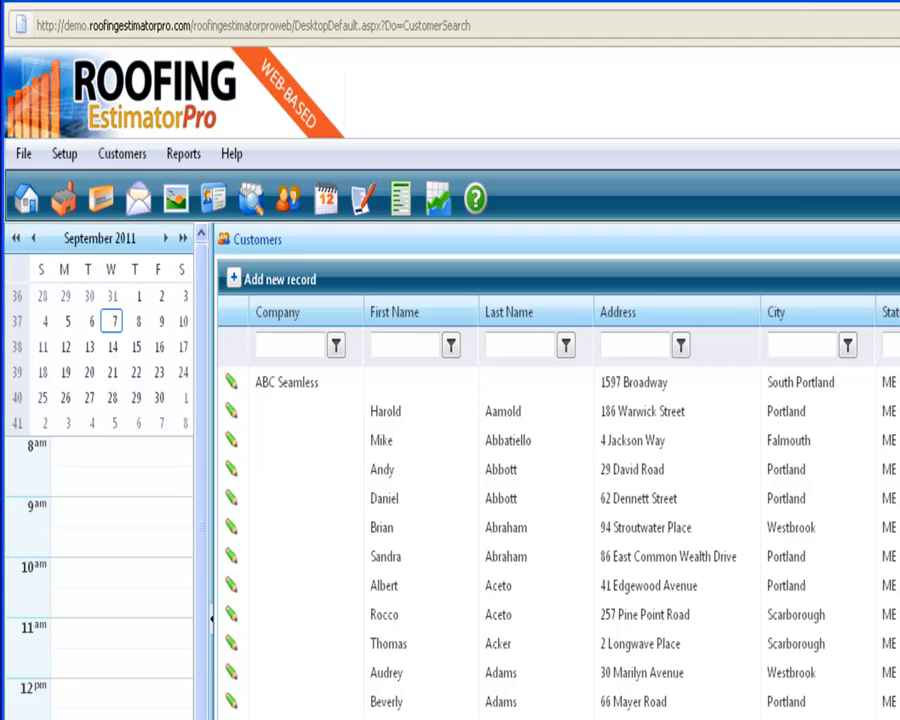
pyautogui.click(644, 347)
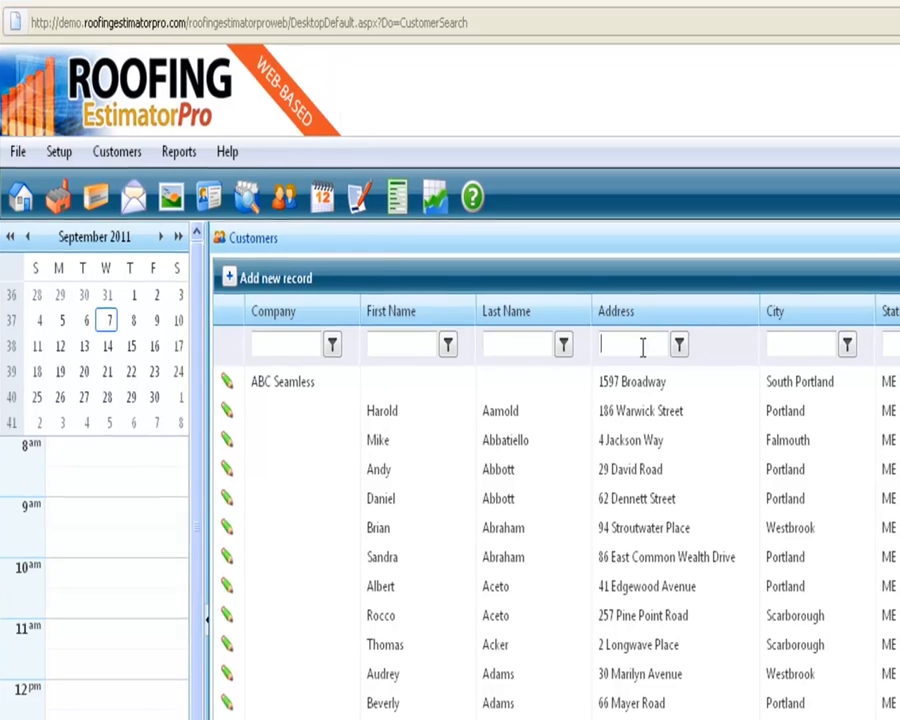
pyautogui.write('warick')
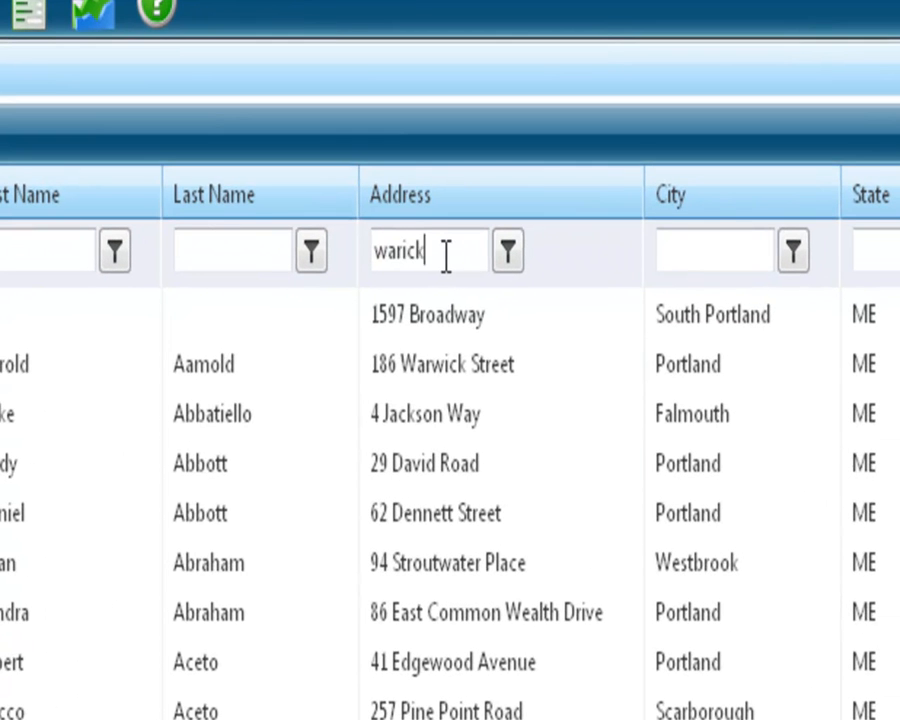
pyautogui.click(512, 260)
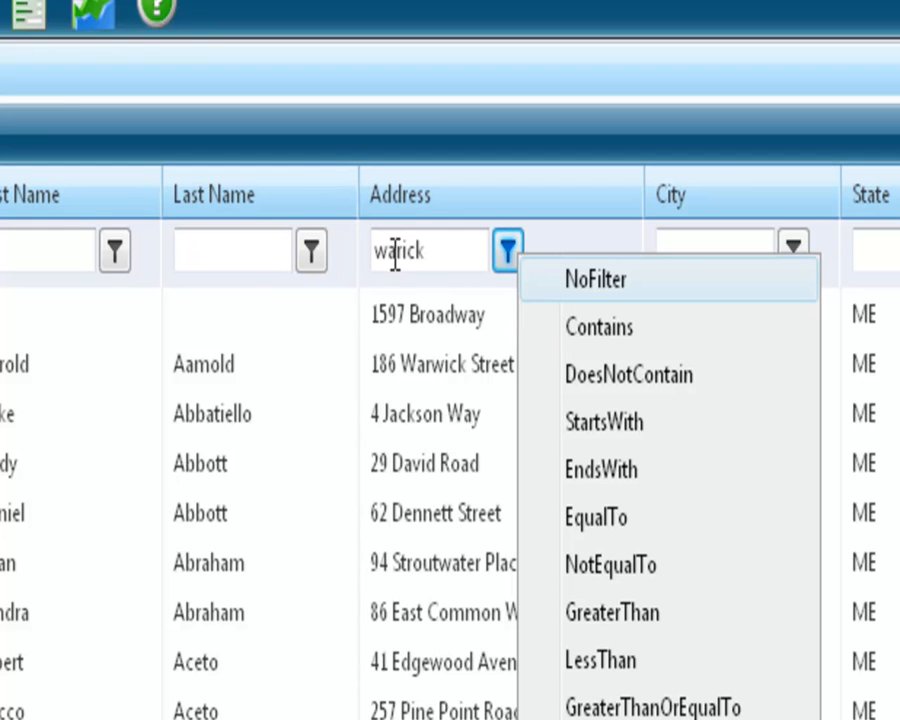
pyautogui.click(503, 262)
pyautogui.press('Right')
pyautogui.write('w')
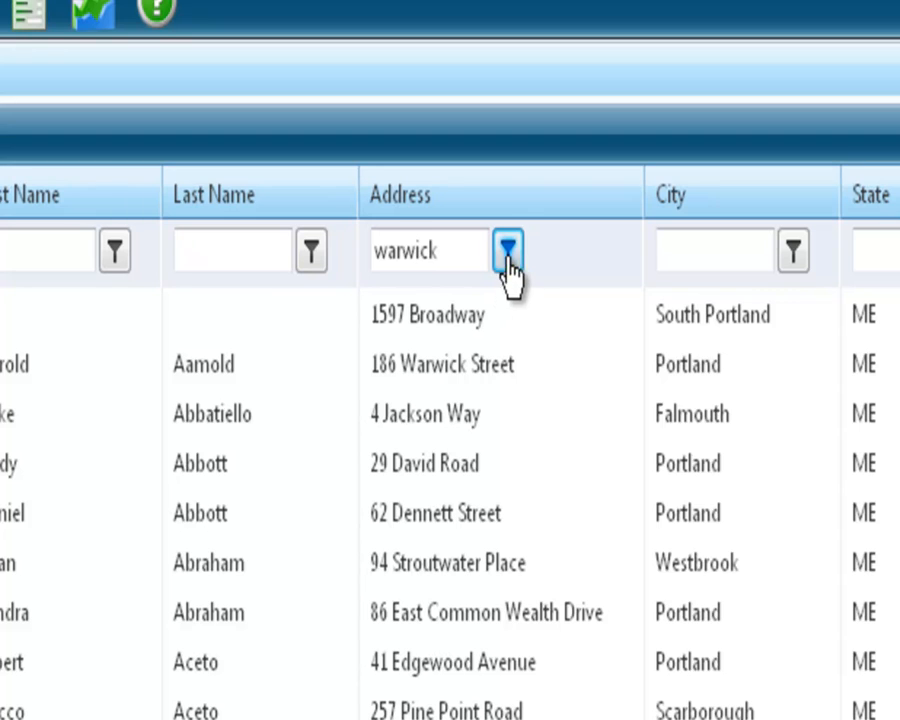
pyautogui.click(507, 258)
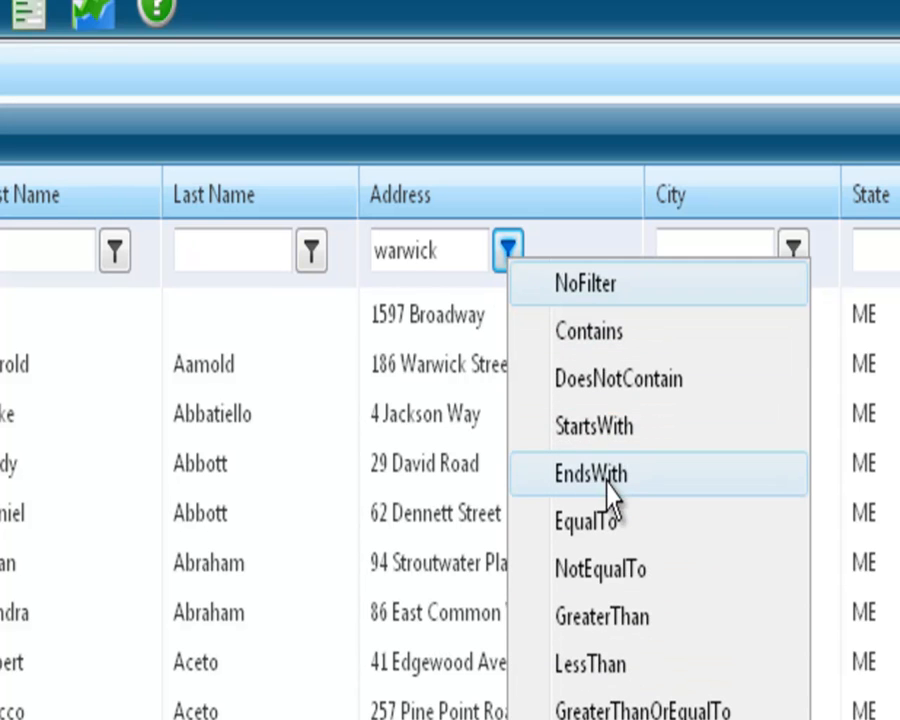
pyautogui.click(590, 332)
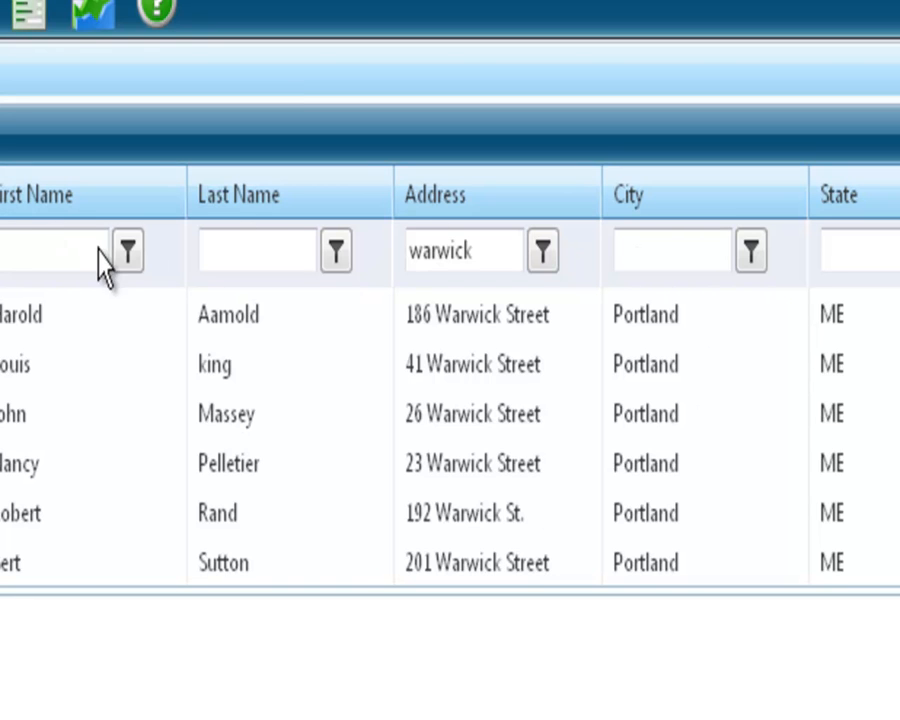
# Narrow the filtered customer list to those whose city contains "south portland"
pyautogui.click(715, 258)
pyautogui.write('south')
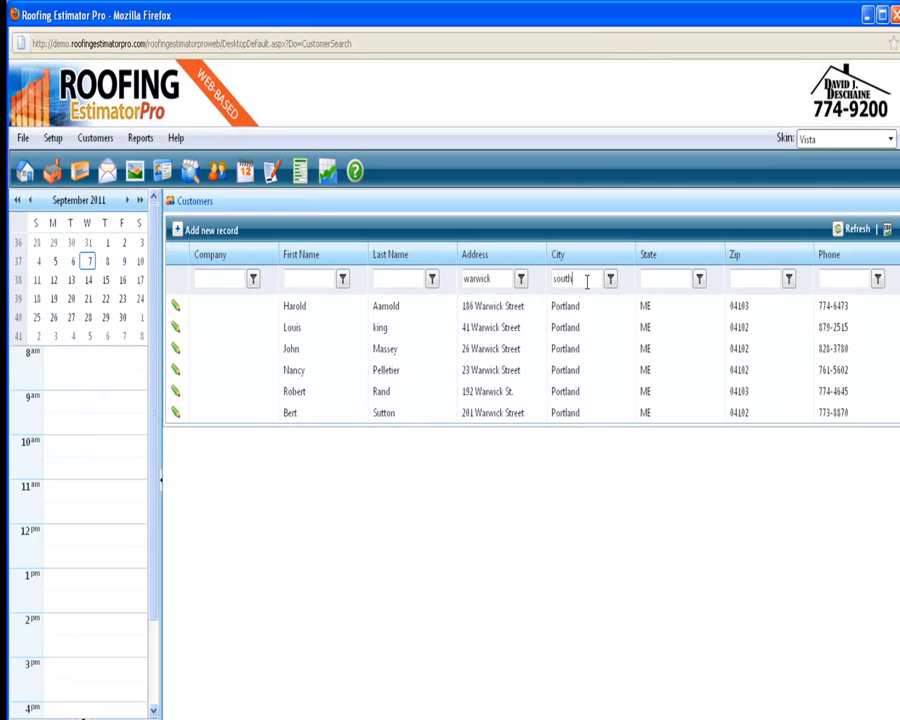
pyautogui.write(' portland')
pyautogui.click(610, 279)
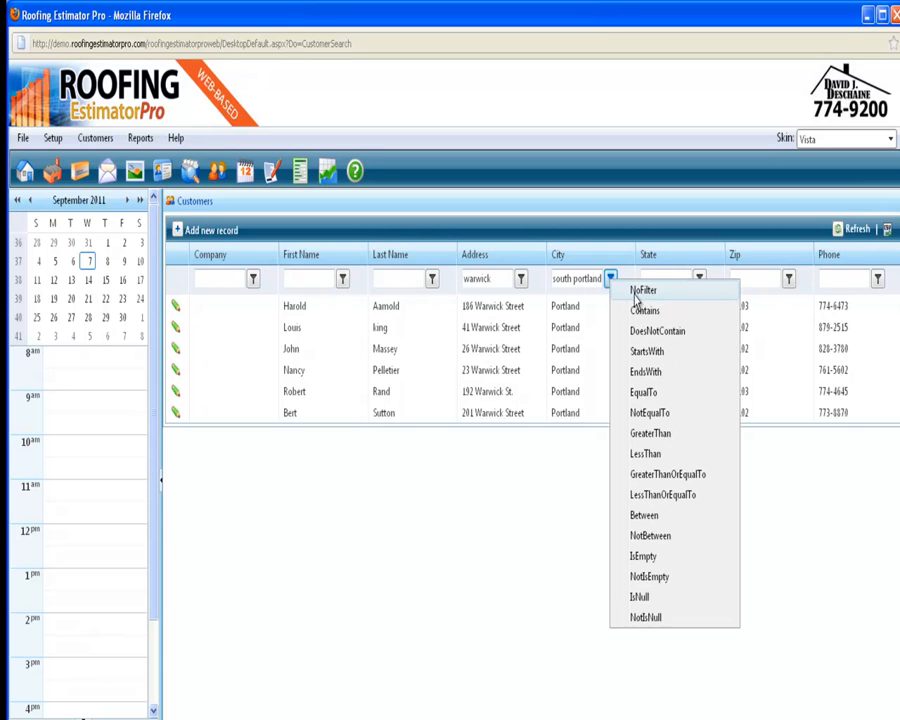
pyautogui.click(640, 311)
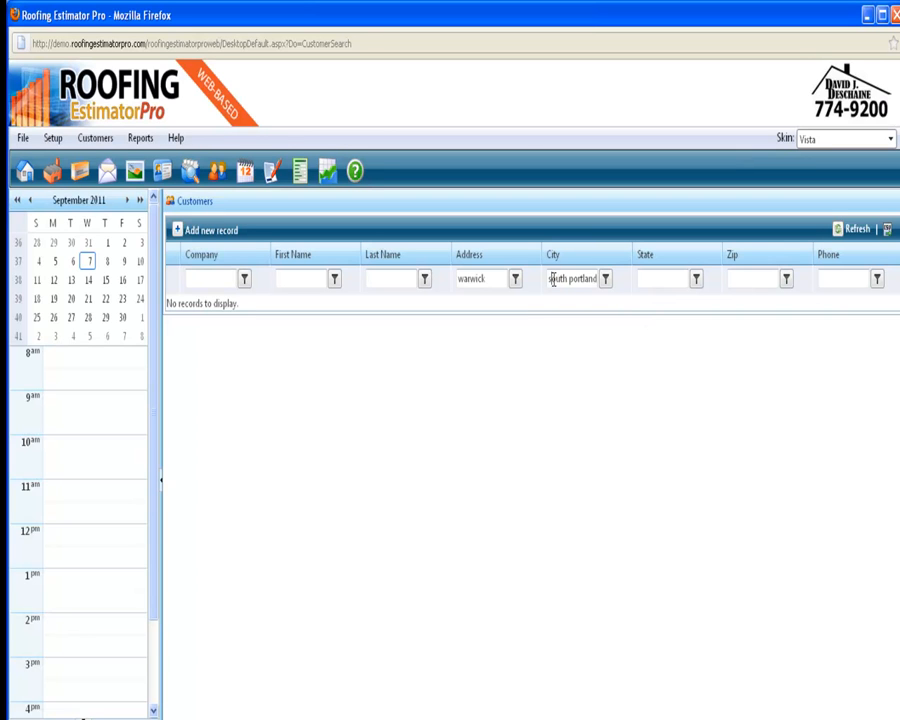
# Capitalize the city filter text as "South Portland" and apply the Contains filter to the city again
pyautogui.click(552, 279)
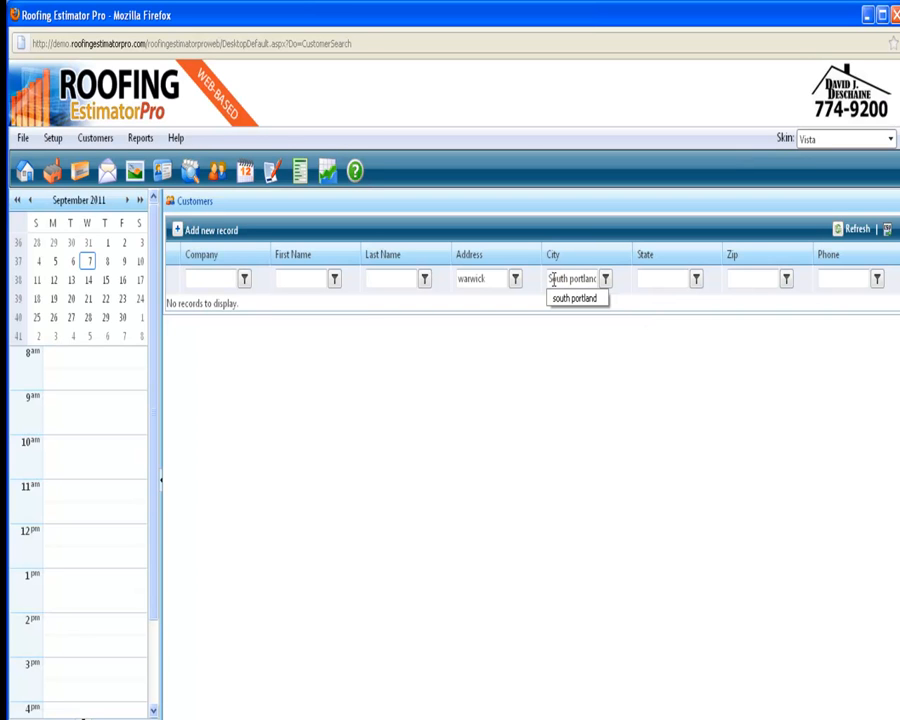
pyautogui.press('Right')
pyautogui.press('Right')
pyautogui.press('BackSpace')
pyautogui.click(605, 278)
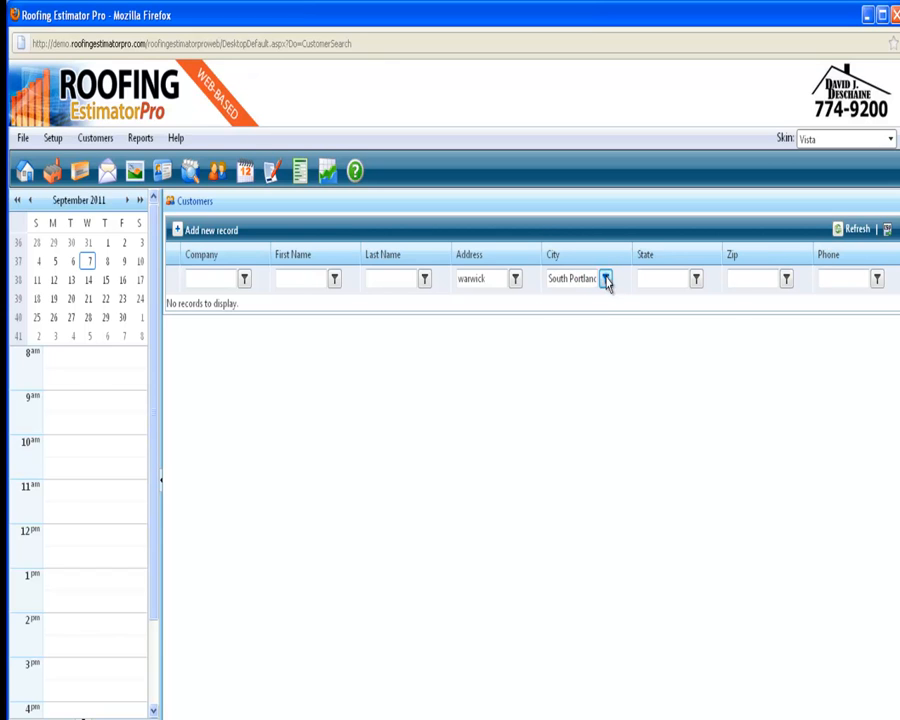
pyautogui.click(641, 310)
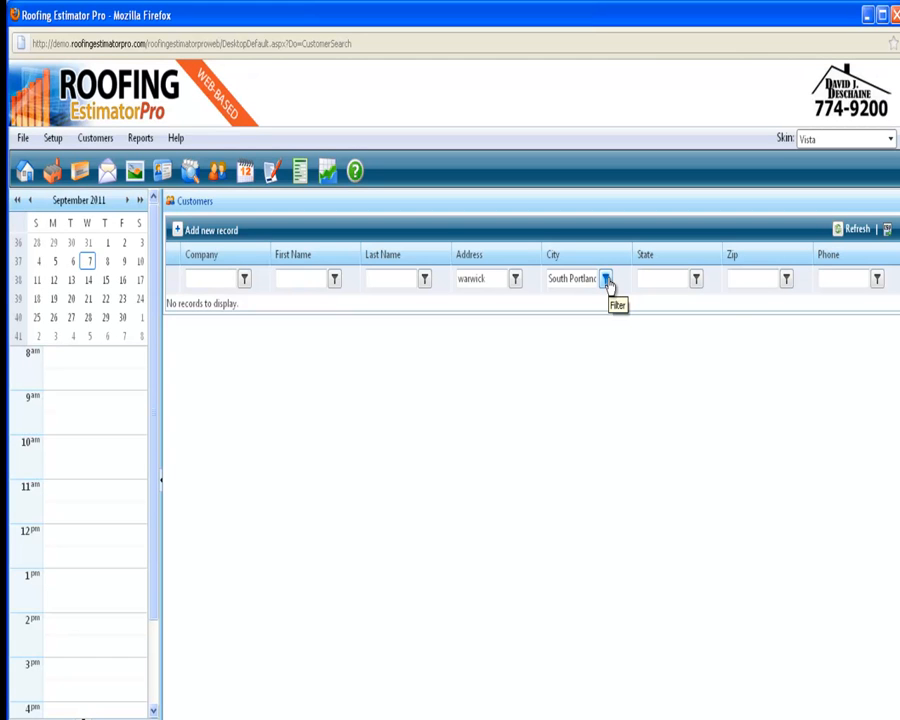
pyautogui.click(605, 279)
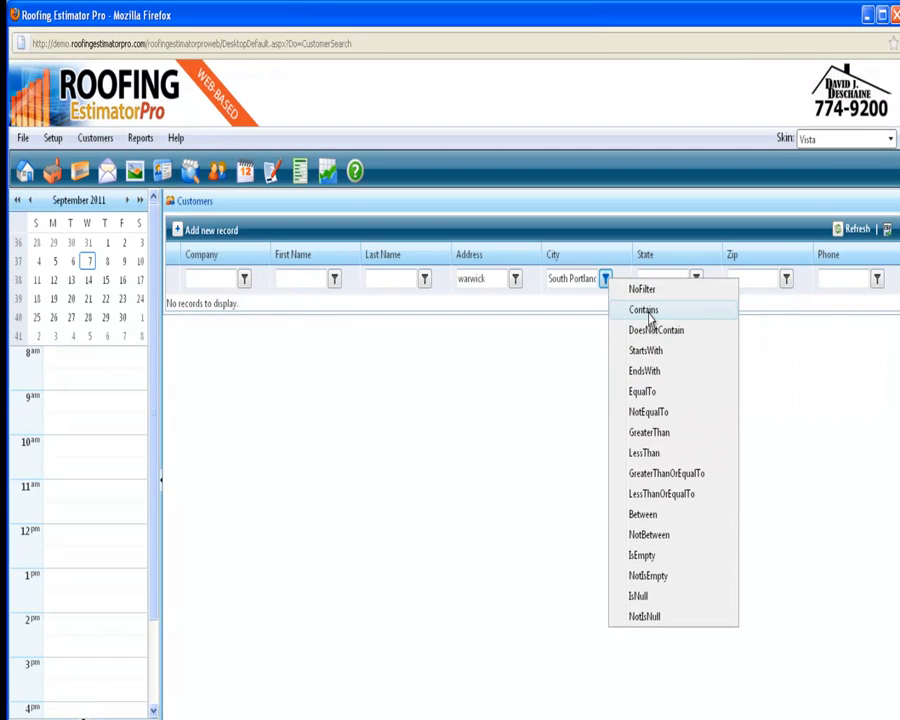
pyautogui.click(648, 313)
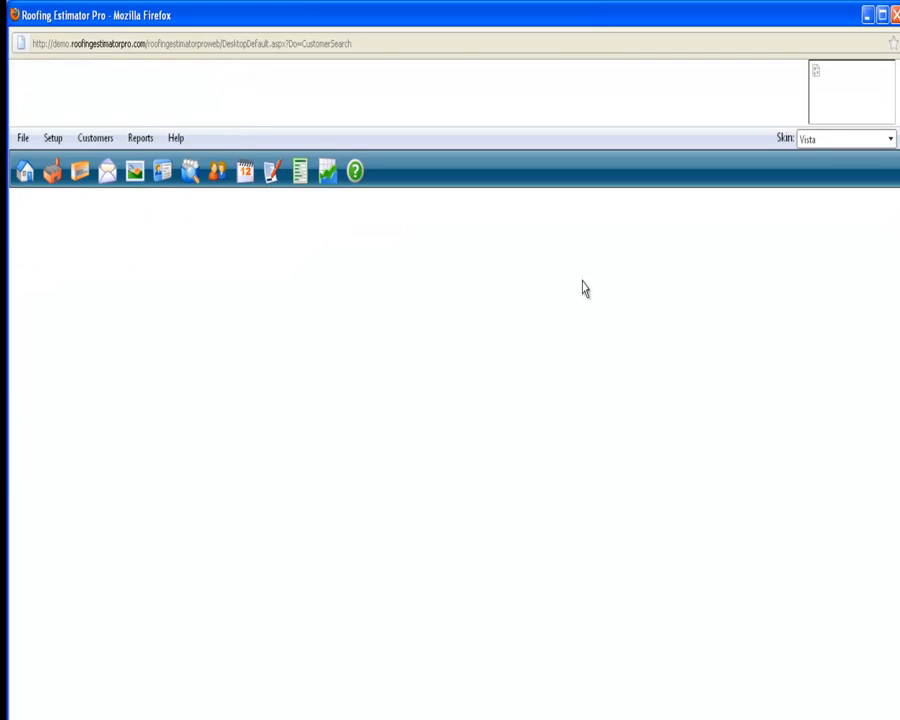
# Try to clear the address filter text and reapply the Contains filter for "South Portland" to the city
pyautogui.moveTo(582, 280); pyautogui.dragTo(609, 279)
pyautogui.moveTo(491, 279); pyautogui.dragTo(372, 273)
pyautogui.press('BackSpace')
pyautogui.click(605, 279)
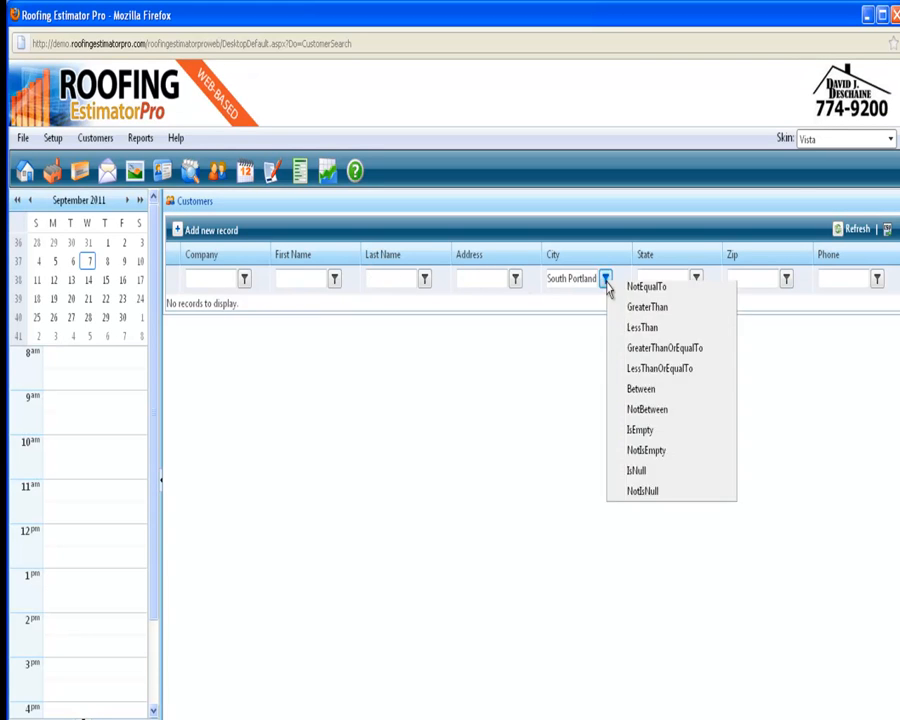
pyautogui.click(640, 312)
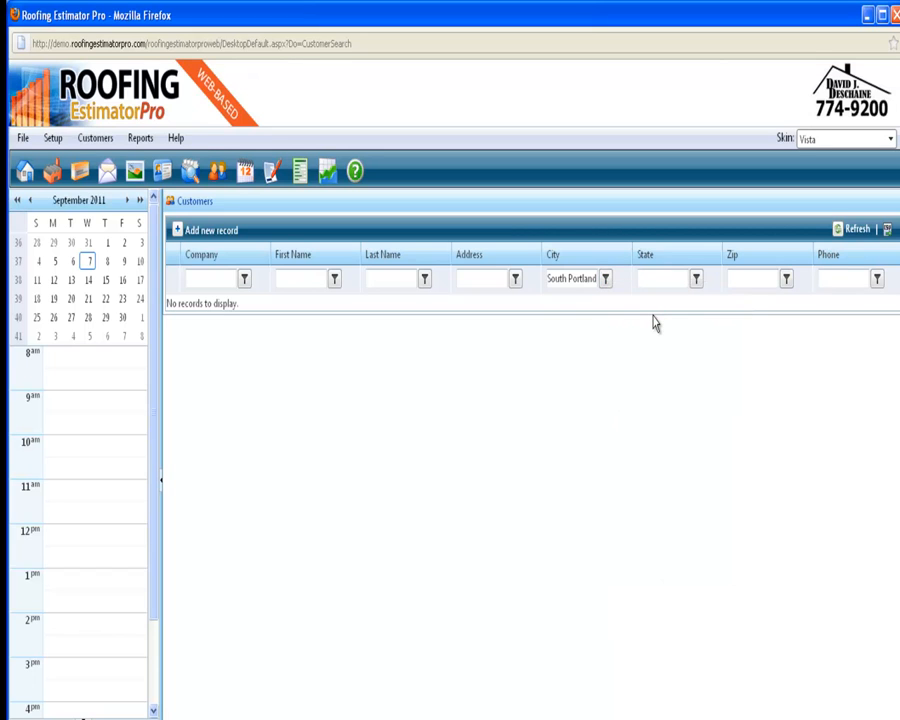
pyautogui.doubleClick(490, 279)
pyautogui.press('BackSpace')
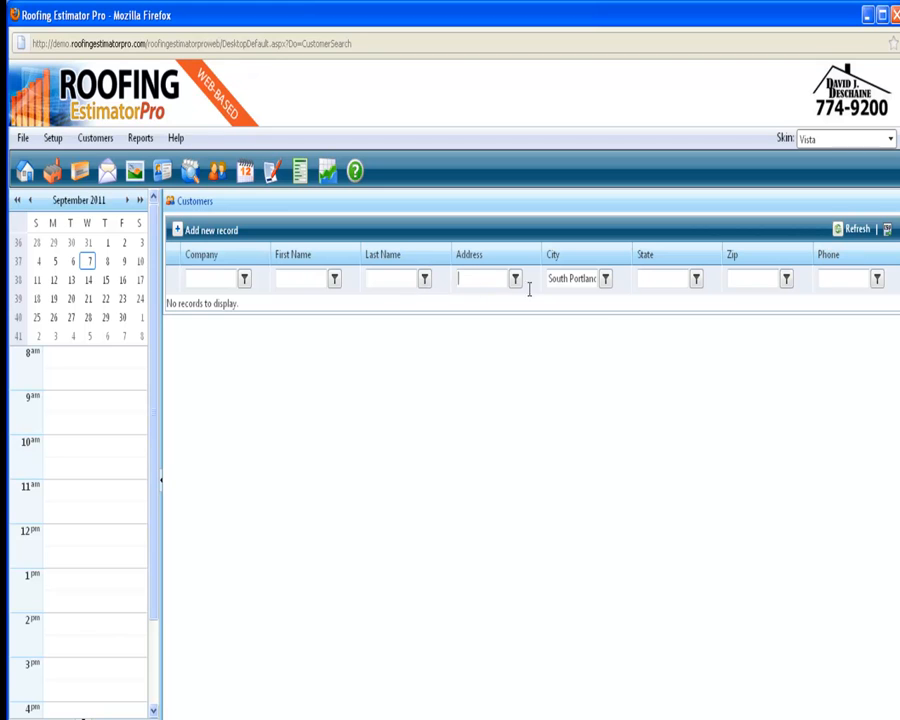
pyautogui.click(605, 279)
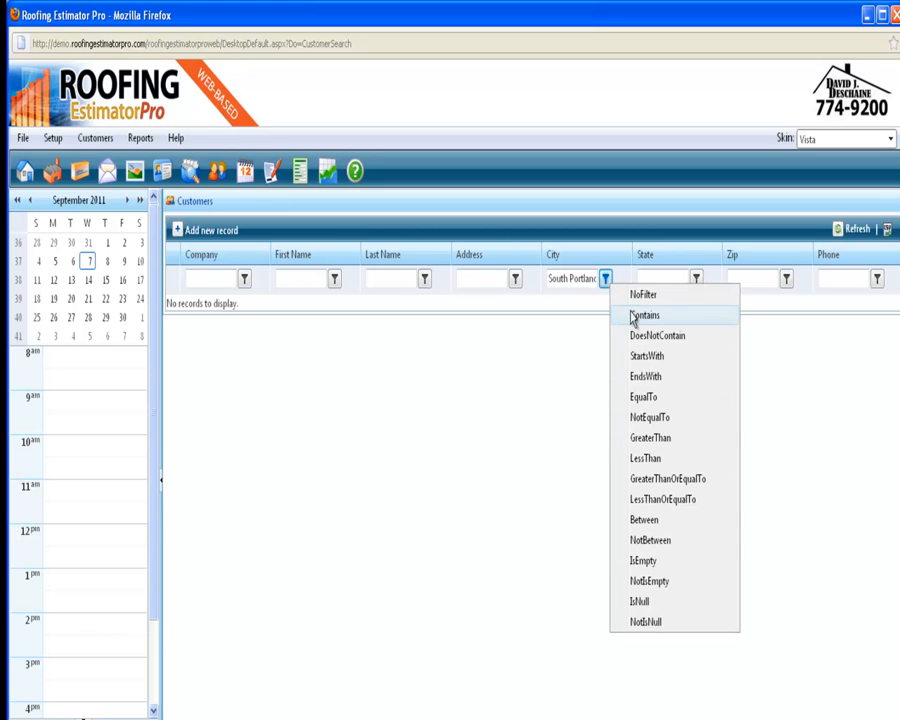
pyautogui.click(632, 318)
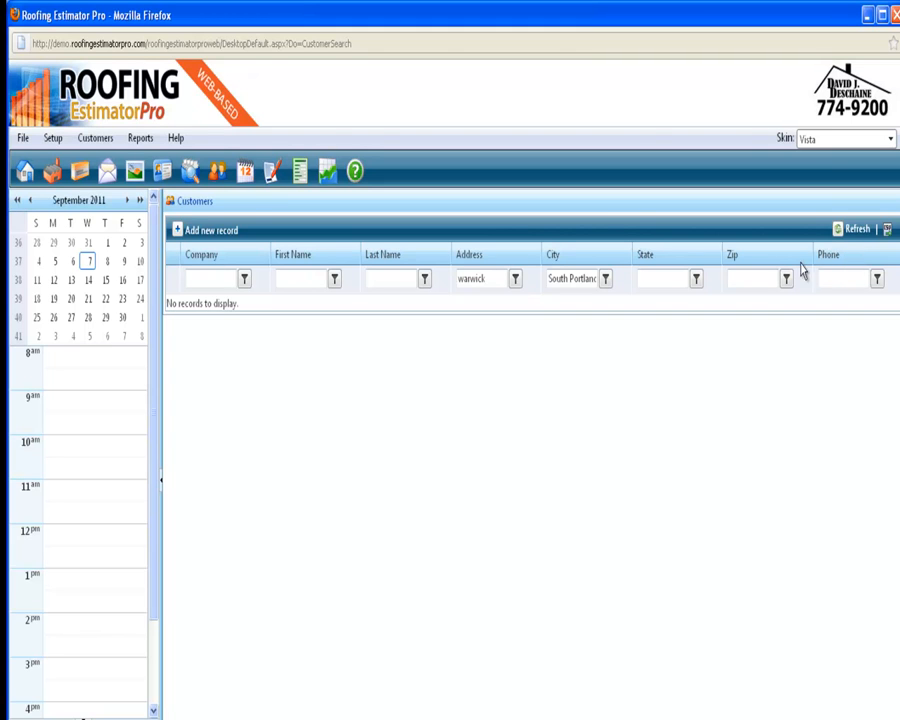
# Try to remove "warwick" from the address filter and refresh the customer list
pyautogui.doubleClick(482, 278)
pyautogui.press('BackSpace')
pyautogui.click(857, 231)
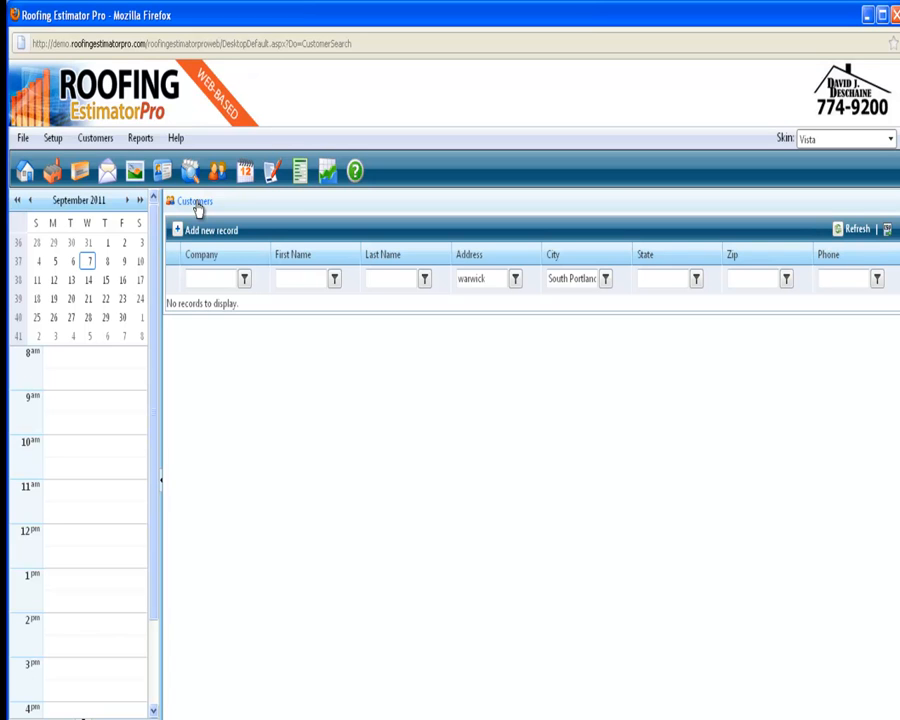
# Reopen the customer search and filter the list to customers whose city contains "South Portland"
pyautogui.moveTo(100, 141)
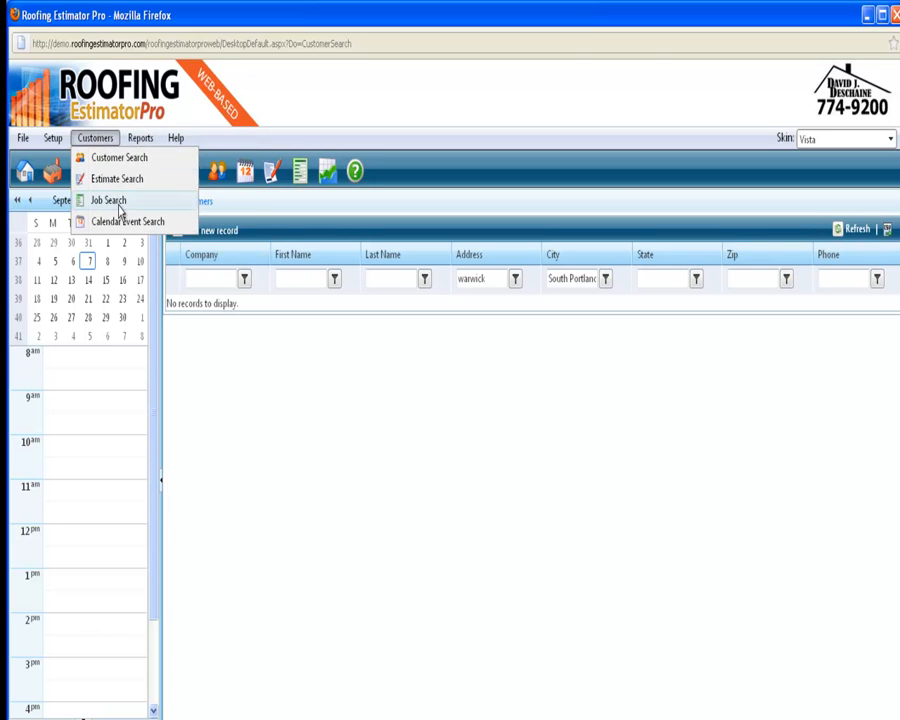
pyautogui.click(115, 160)
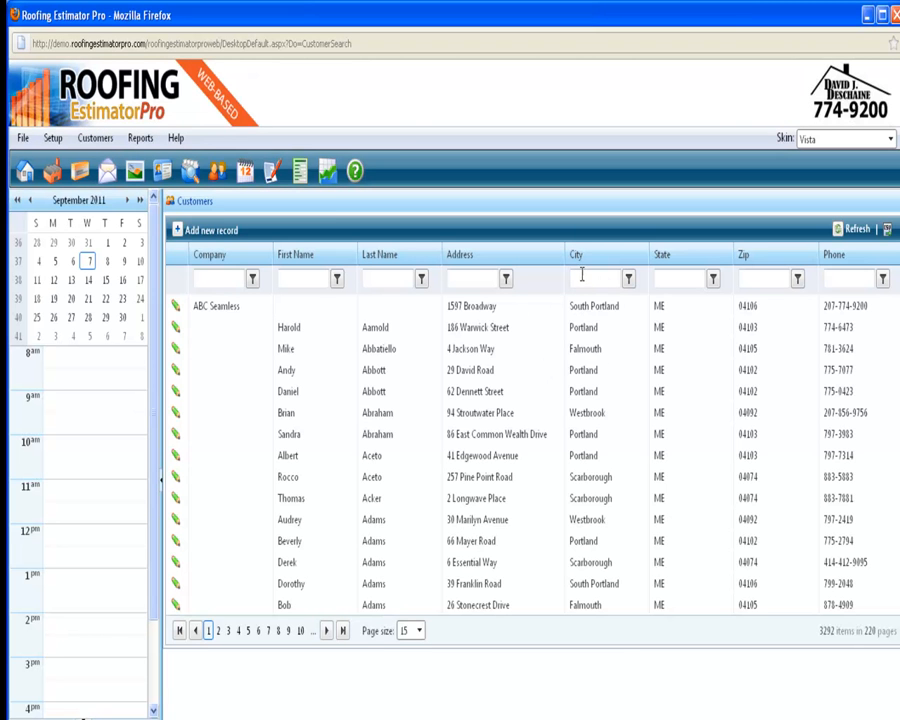
pyautogui.click(582, 277)
pyautogui.write('S')
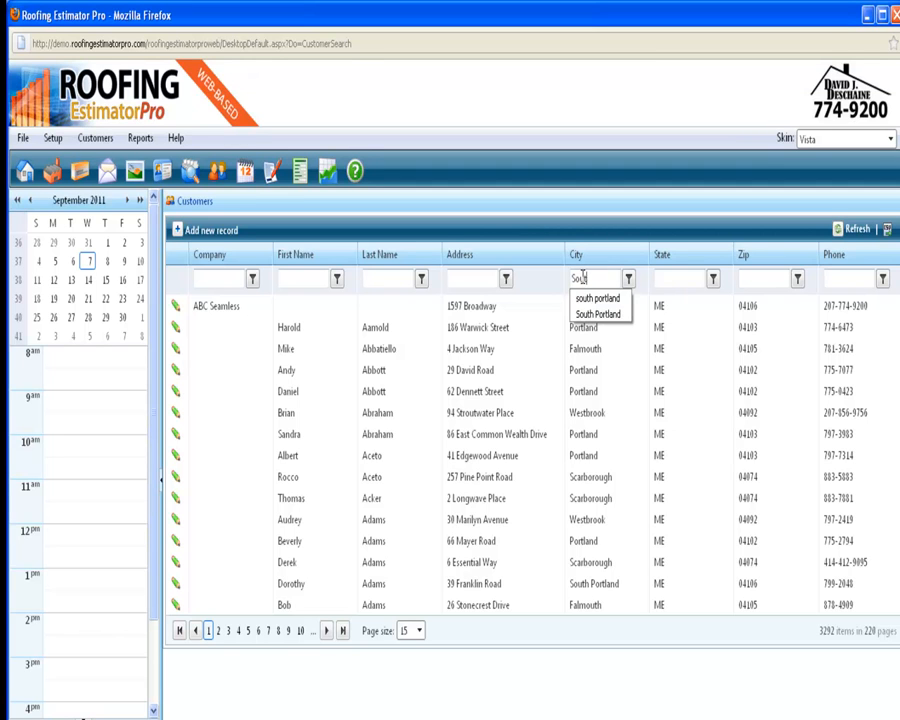
pyautogui.write('outh Portland')
pyautogui.click(628, 278)
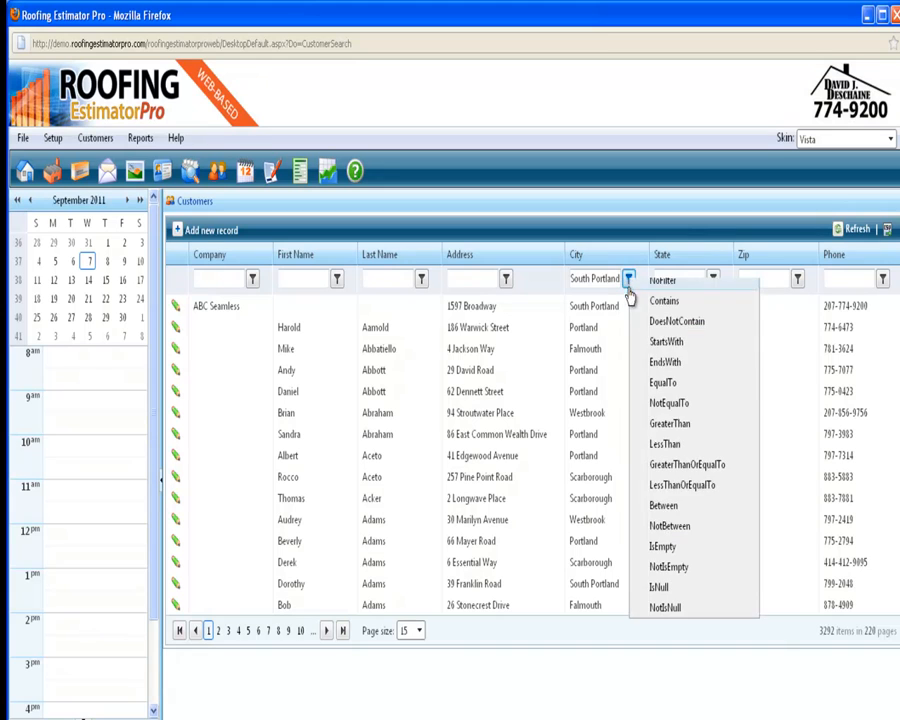
pyautogui.click(664, 306)
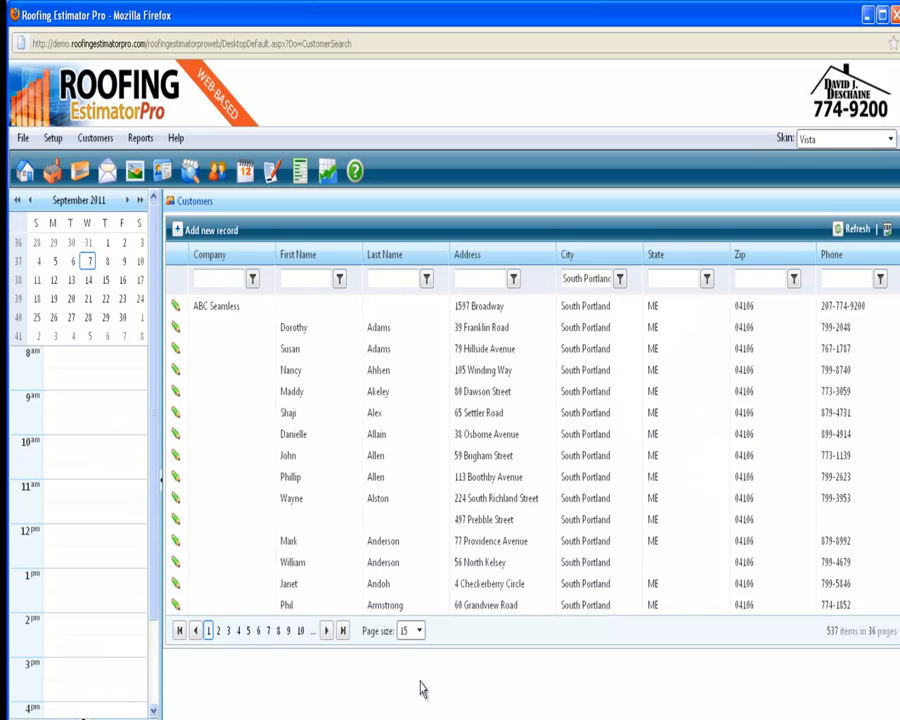
# Increase the page size of the filtered customer list and look through the South Portland customers
pyautogui.click(418, 630)
pyautogui.click(408, 695)
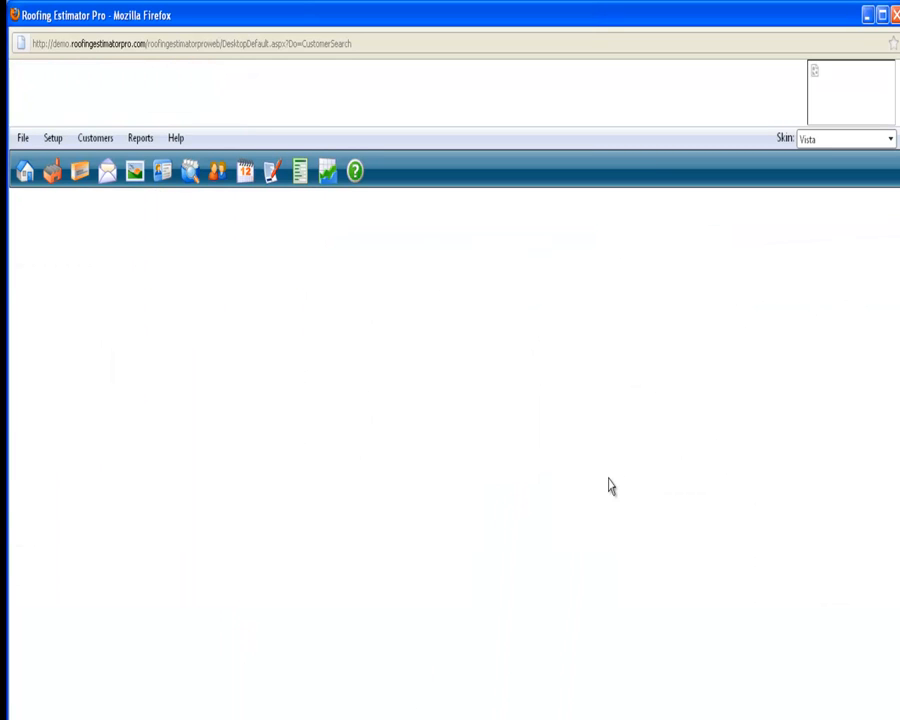
pyautogui.scroll(-2, 613, 485)
pyautogui.scroll(-4, 613, 485)
# Narrow the South Portland customers to those whose address contains "Dawson"
pyautogui.scroll(6, 613, 485)
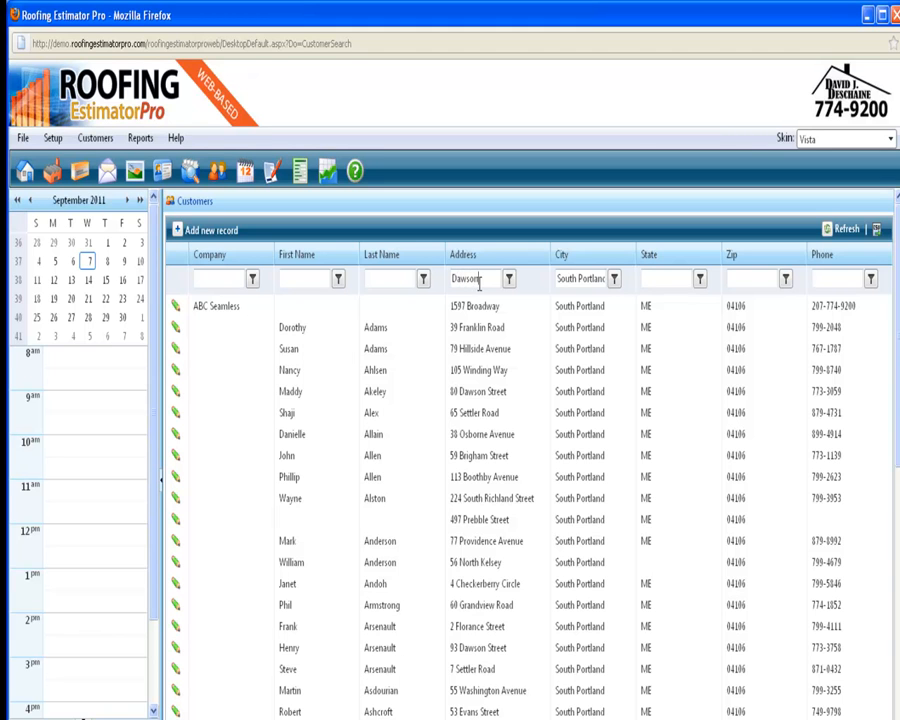
pyautogui.click(509, 279)
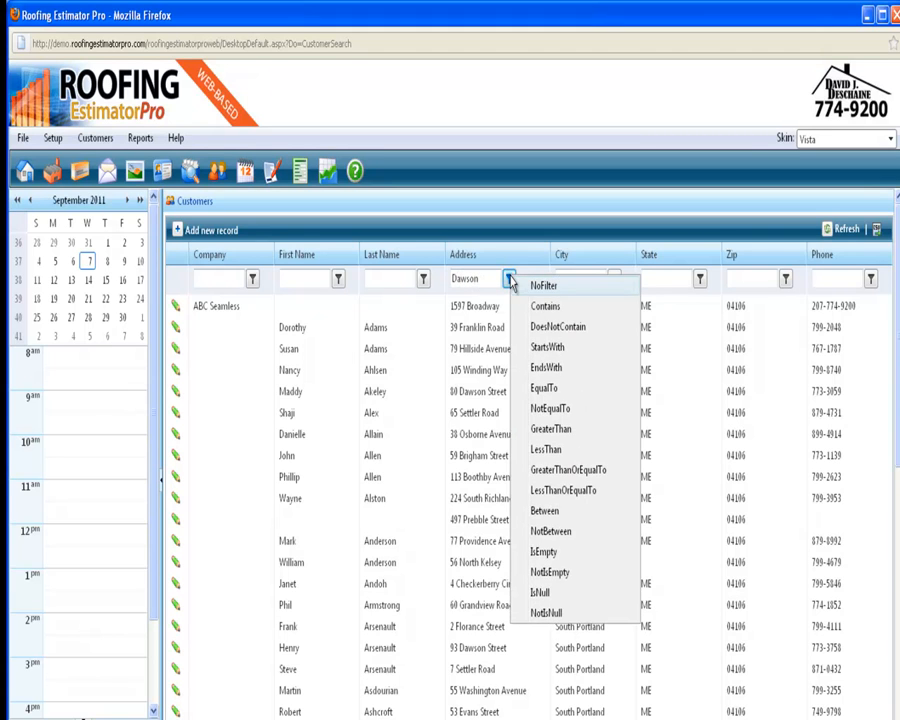
pyautogui.click(556, 310)
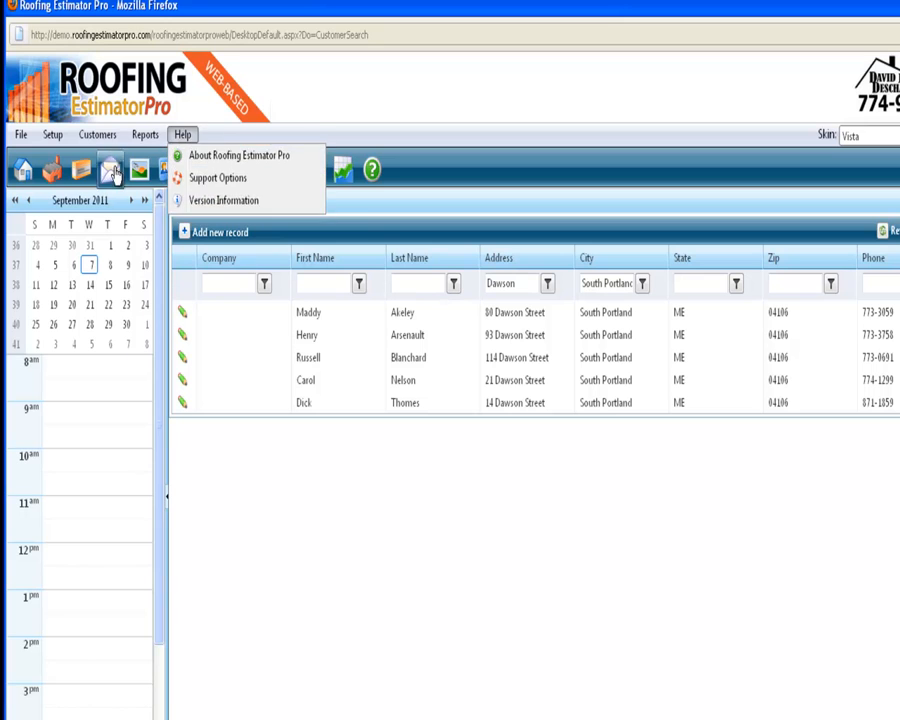
# View the job search list and the estimate search list
pyautogui.moveTo(80, 136)
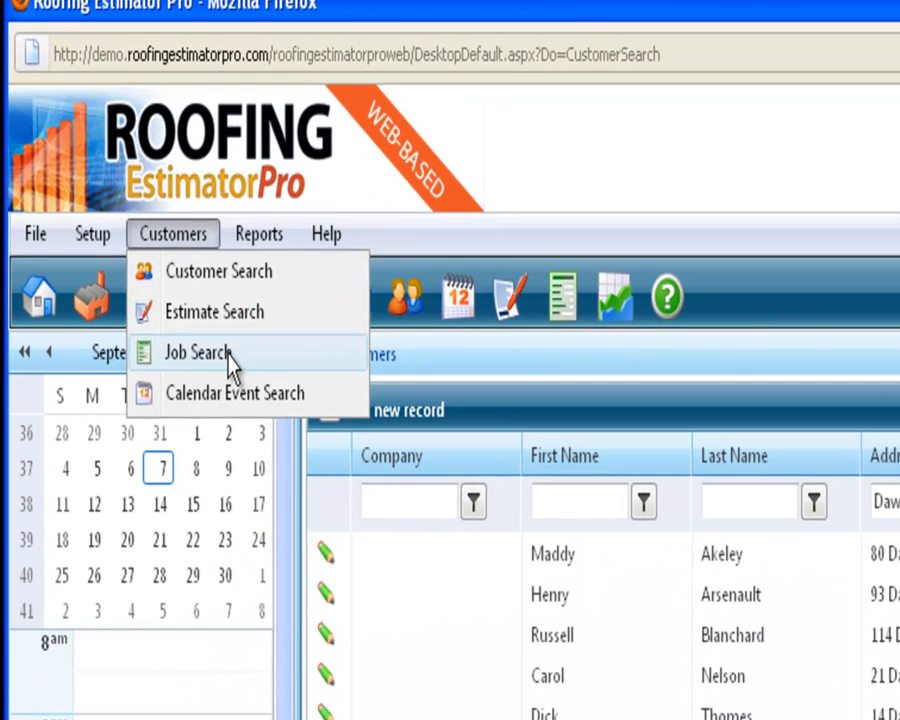
pyautogui.click(229, 360)
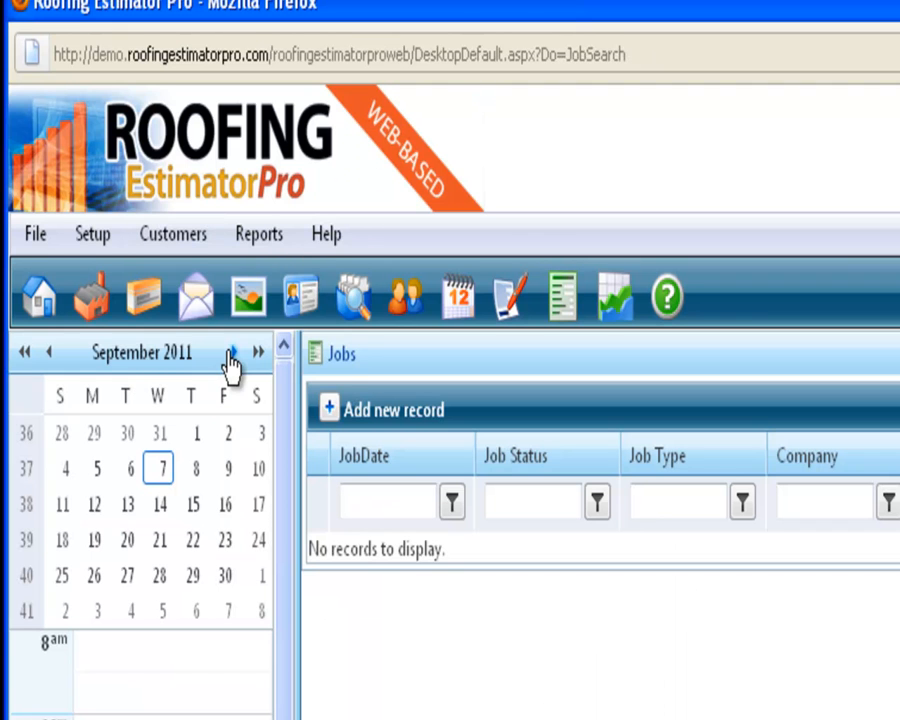
pyautogui.moveTo(136, 240)
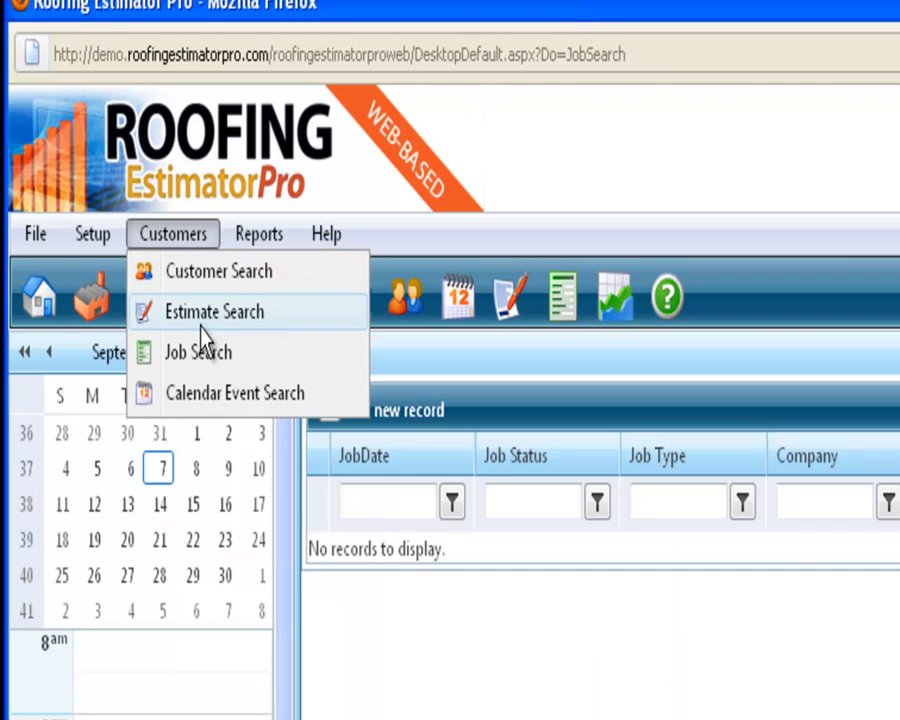
pyautogui.click(199, 318)
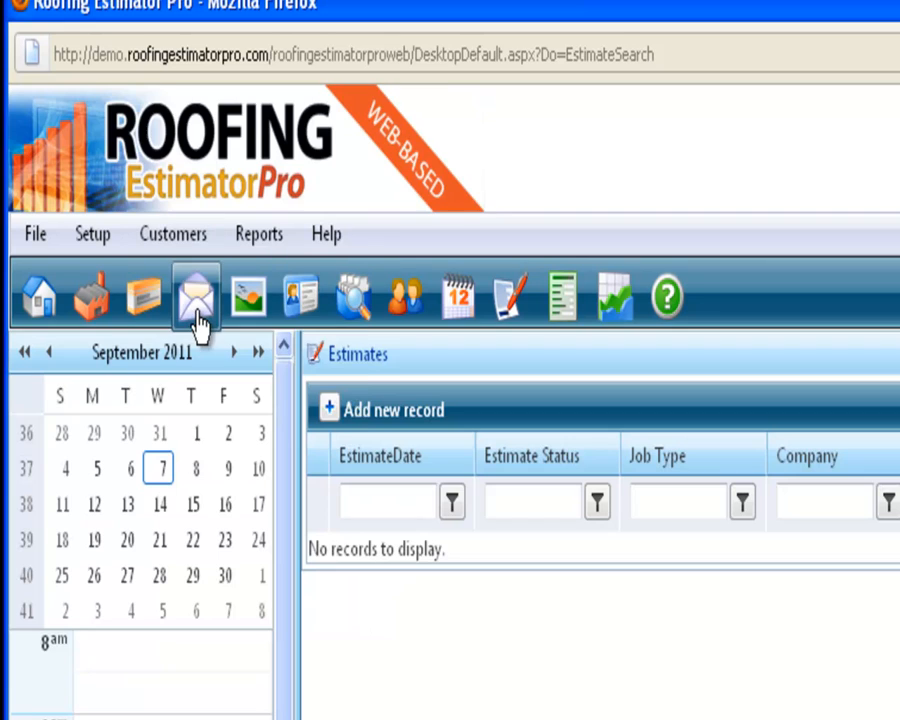
# View the event calendar and the suppliers list
pyautogui.moveTo(177, 242)
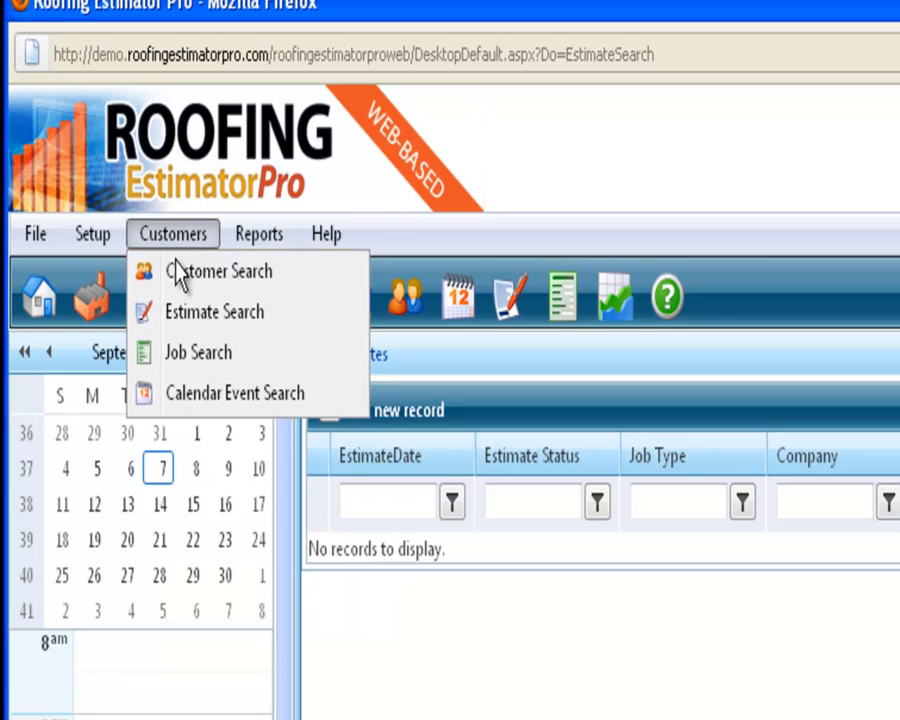
pyautogui.click(198, 395)
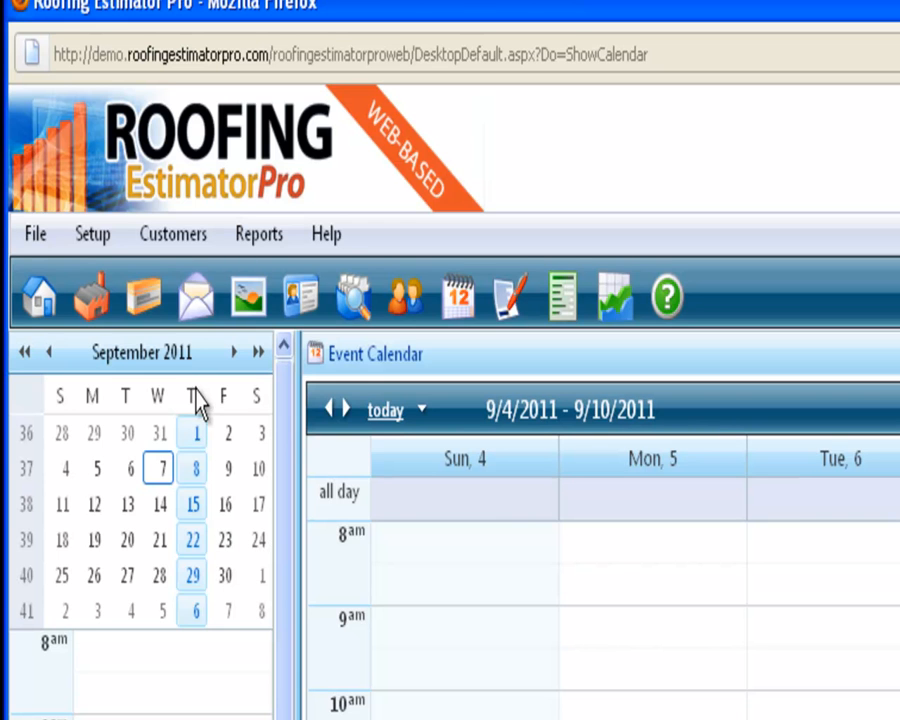
pyautogui.moveTo(152, 250)
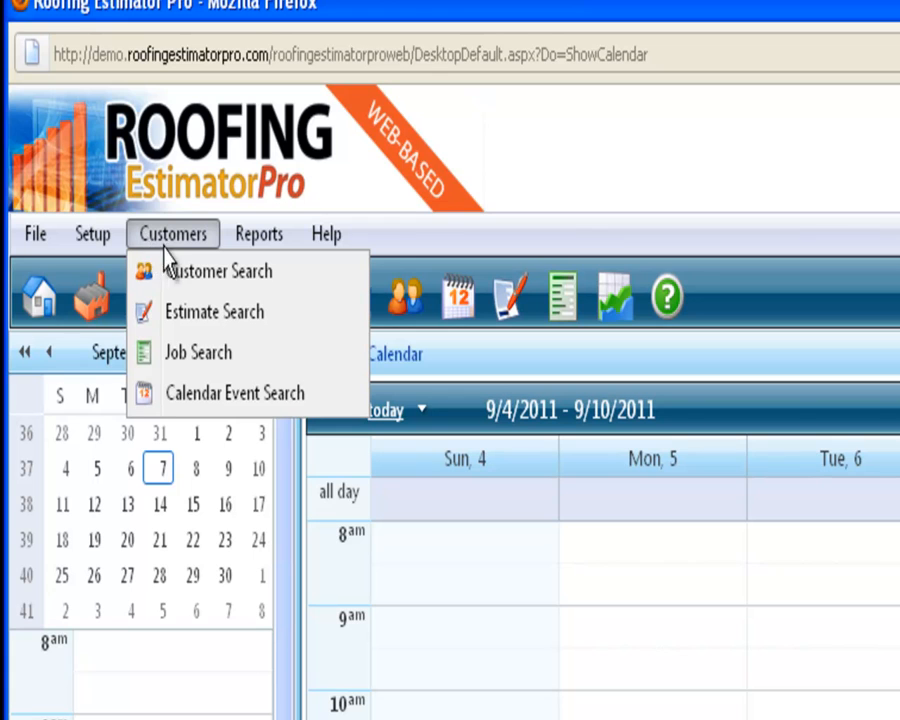
pyautogui.click(90, 308)
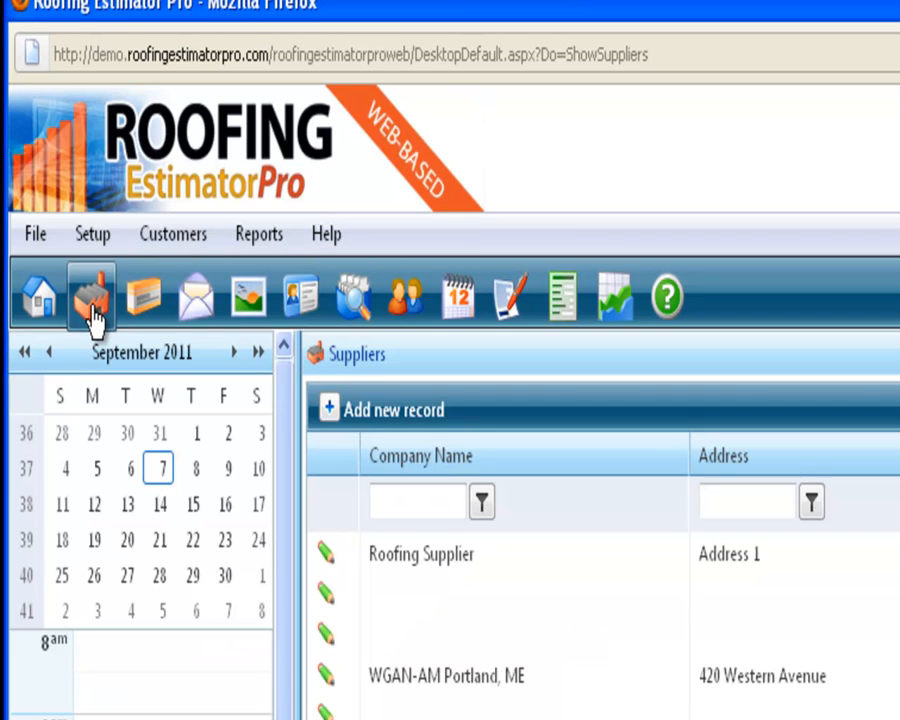
pyautogui.moveTo(96, 244)
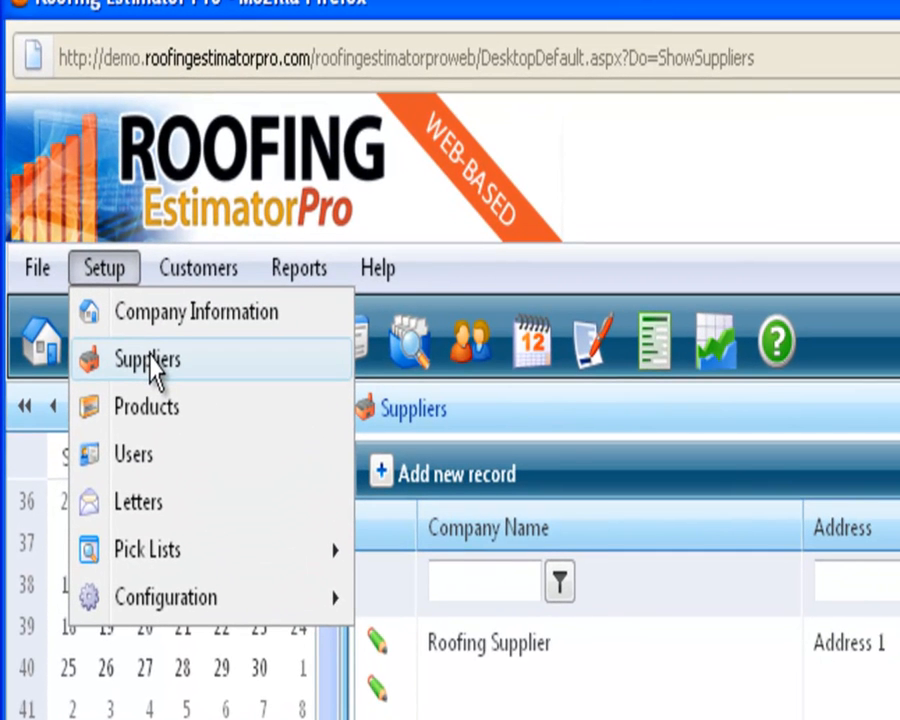
pyautogui.moveTo(221, 557)
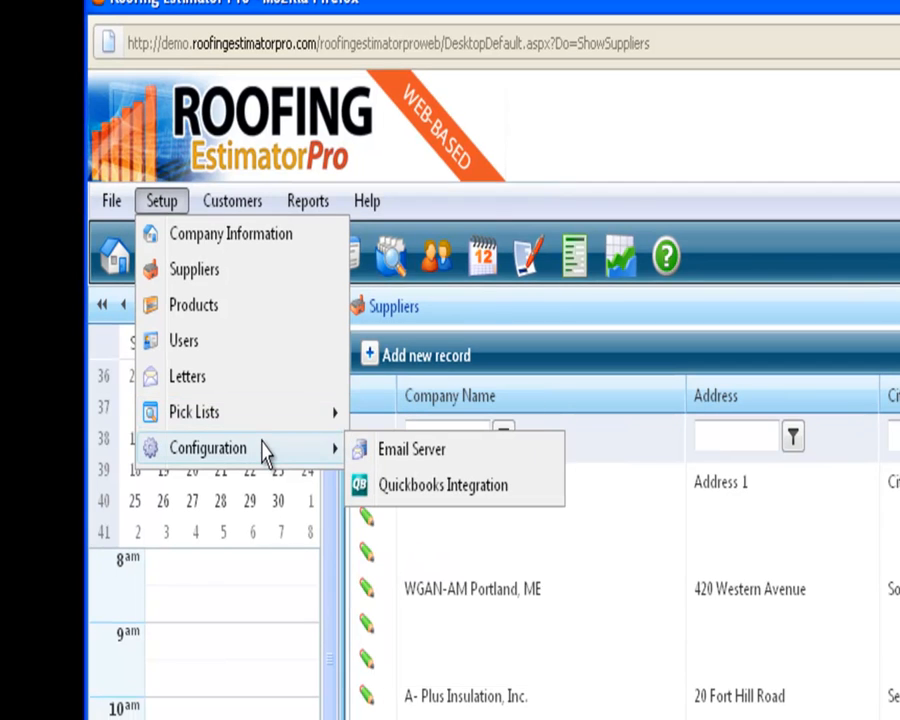
pyautogui.moveTo(222, 207)
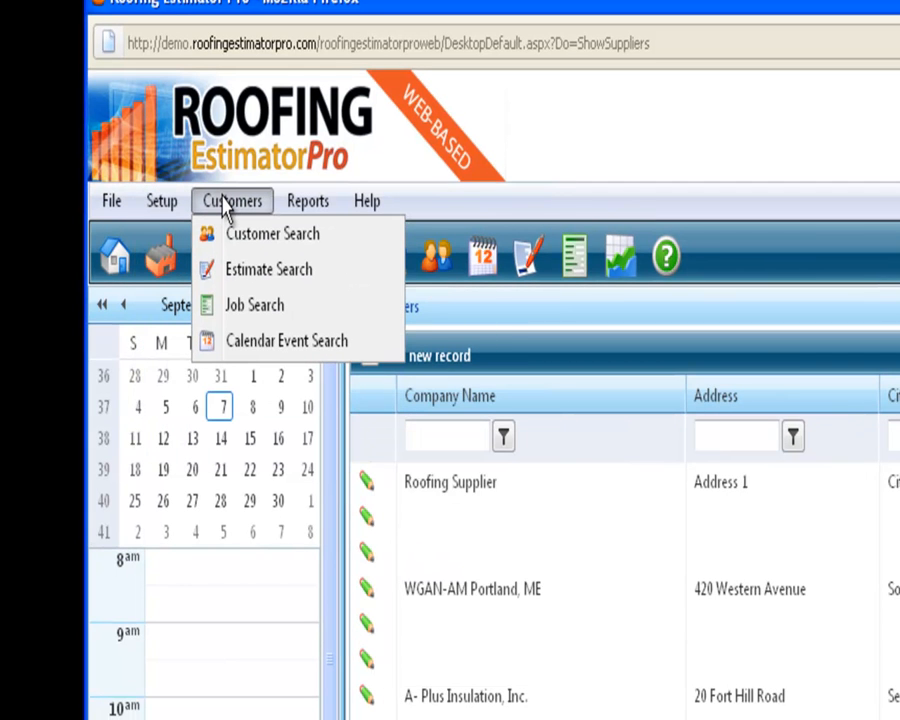